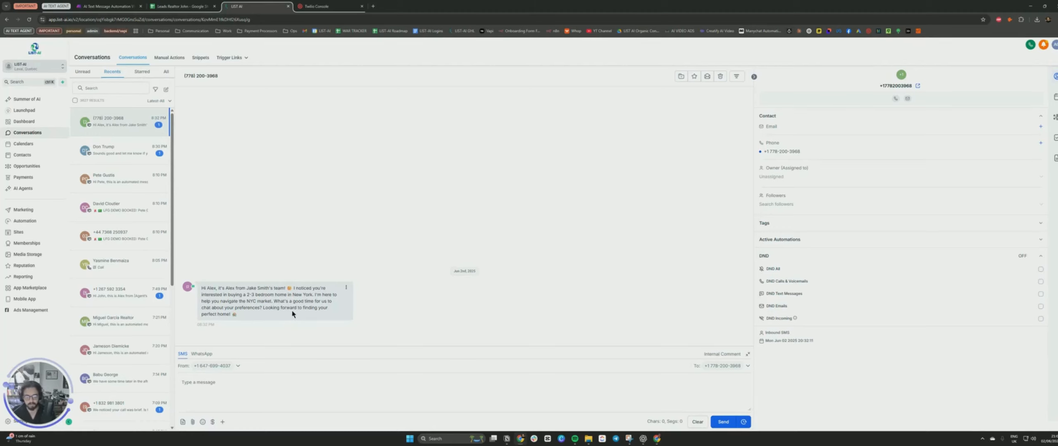
Review the sent AI text message in the lead's conversation, then switch to the leads spreadsheet.
drag(202, 290, 264, 315)
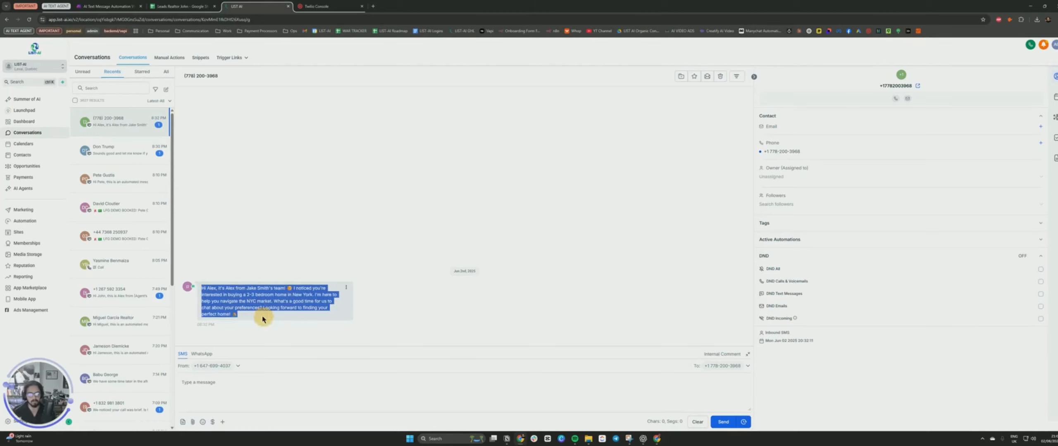
click(276, 255)
click(103, 7)
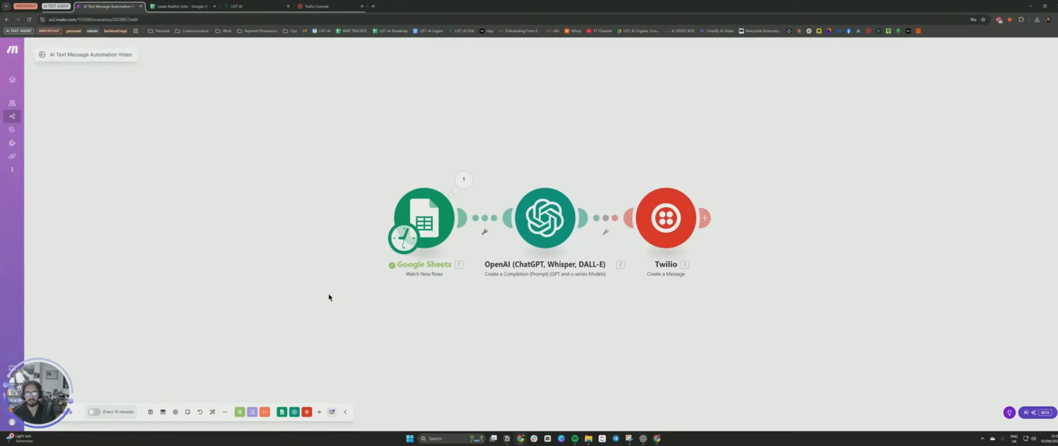
key(ctrl+Tab)
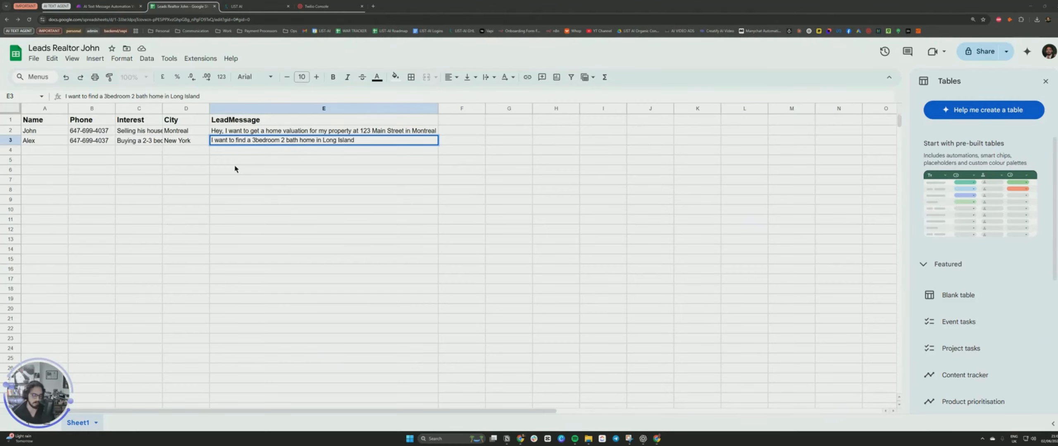
Close the Tables side panel and review the column headers and the first lead's cells.
click(1045, 81)
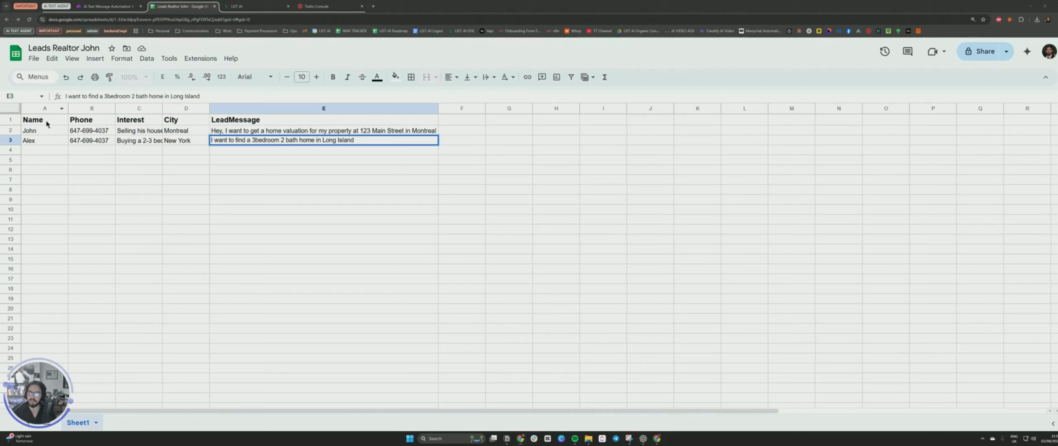
click(221, 122)
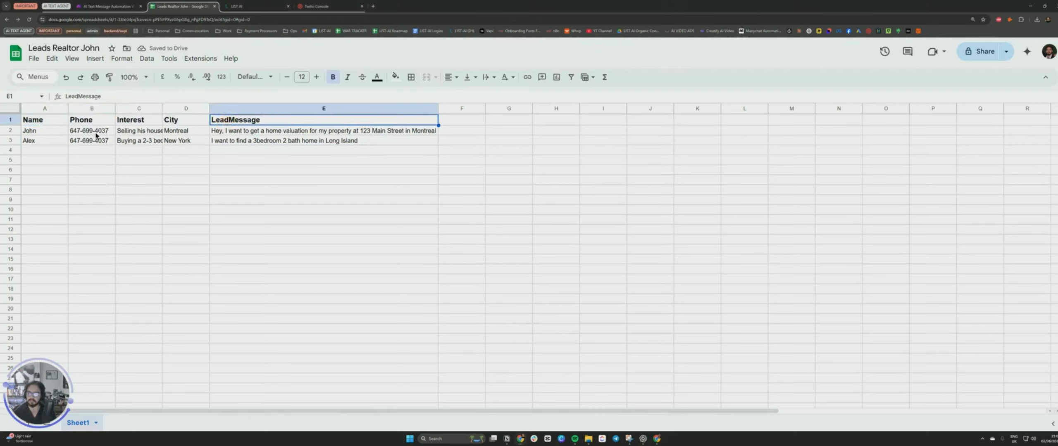
click(54, 123)
click(91, 122)
click(142, 121)
click(185, 120)
click(243, 122)
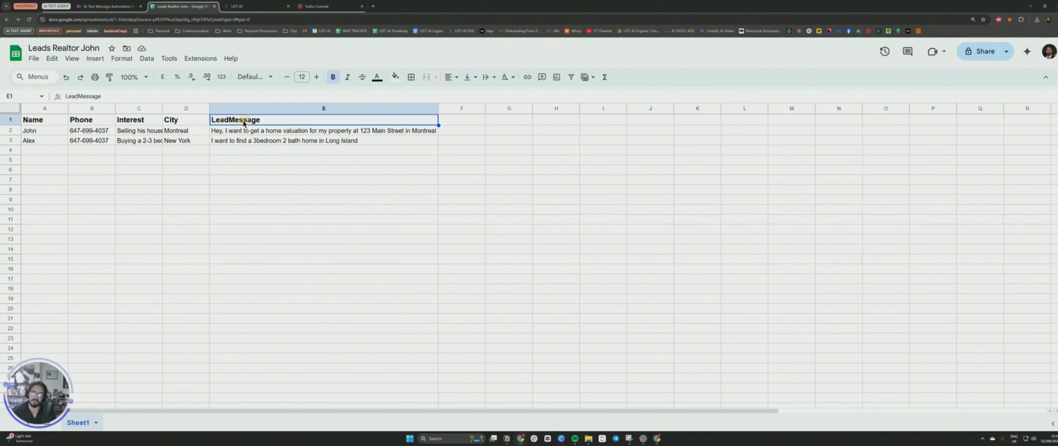
click(38, 132)
click(89, 131)
click(139, 131)
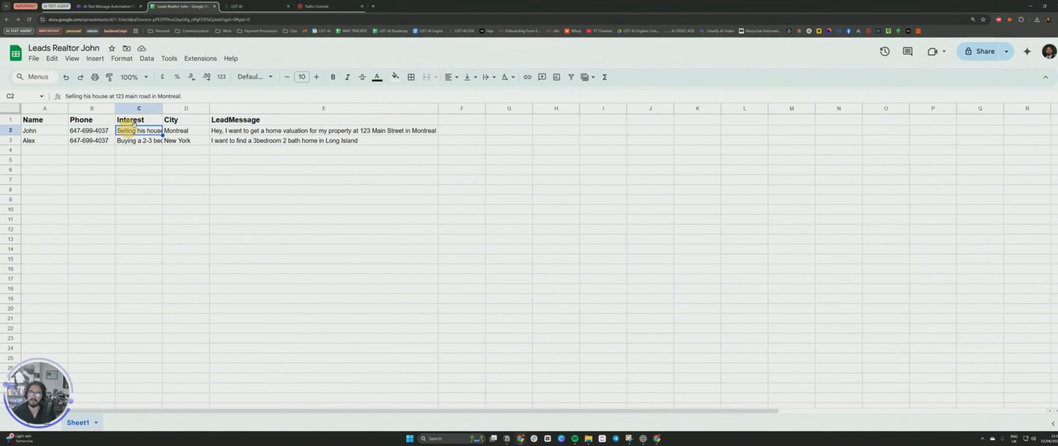
Auto-fit the Interest column width and select the first empty cell in the Name column.
click(157, 108)
double_click(163, 108)
drag(145, 131, 165, 143)
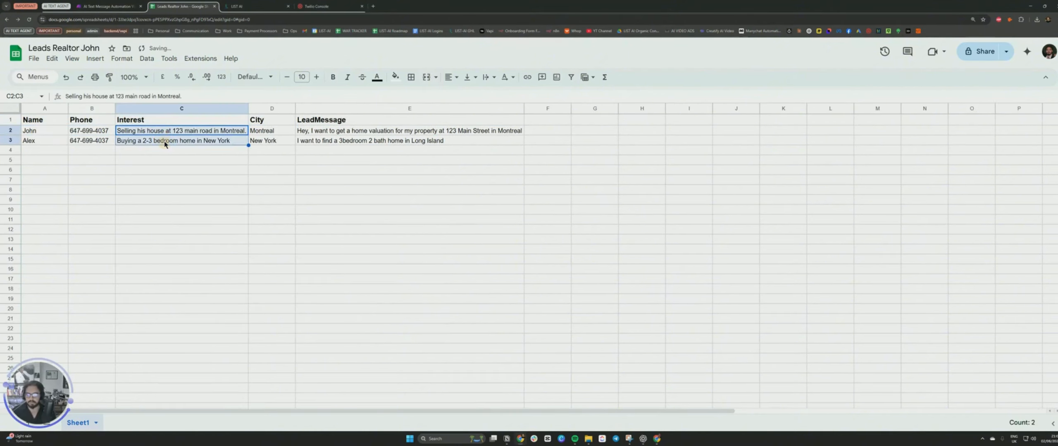
click(266, 133)
key(Right)
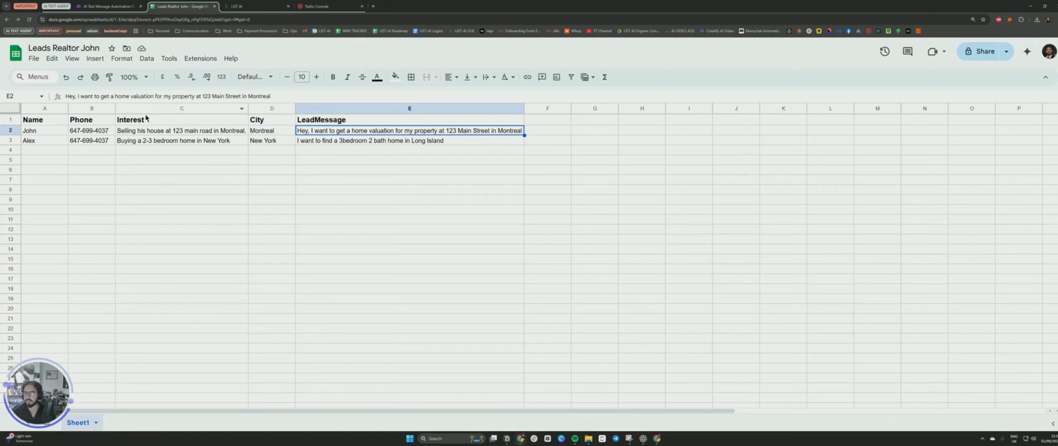
click(78, 141)
click(198, 143)
click(41, 152)
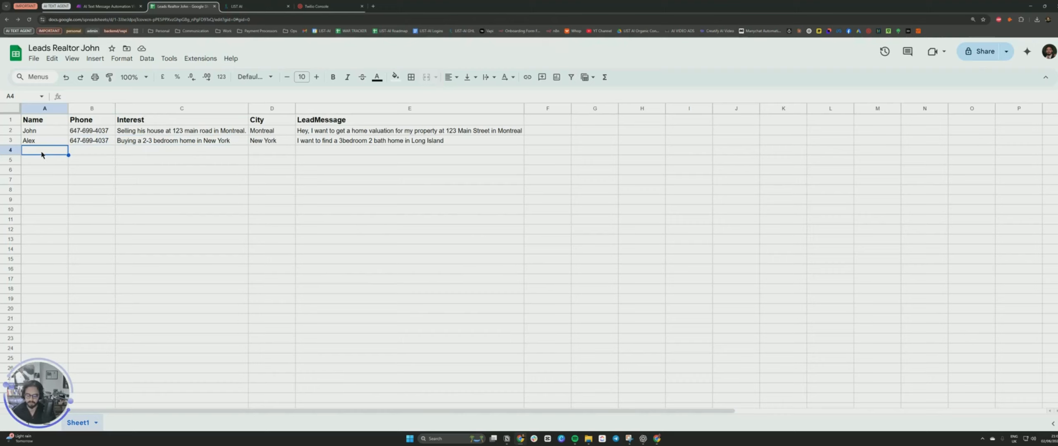
Enter a new lead's name and phone number in row 4.
text(Jack)
key(Tab)
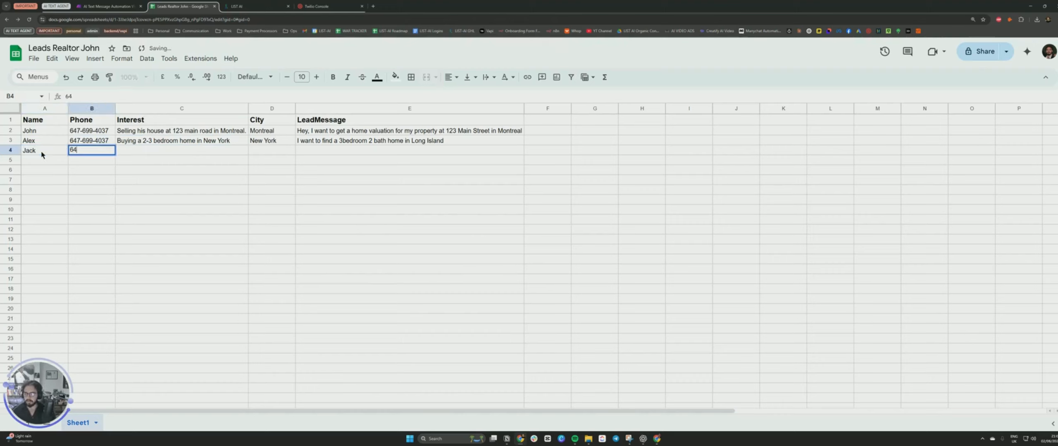
key(Tab)
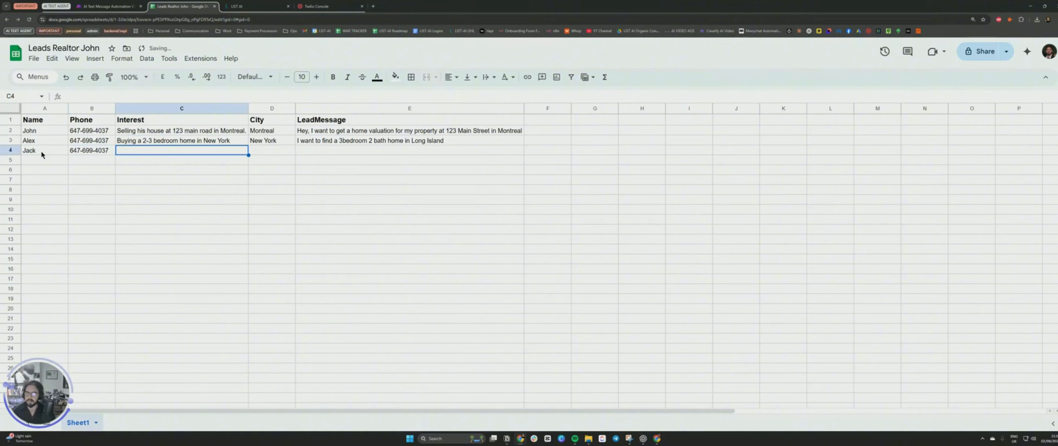
Fill in the new lead's Interest as selling his home to downsize into a smaller bungalow, and City as Florida.
text(Selling )
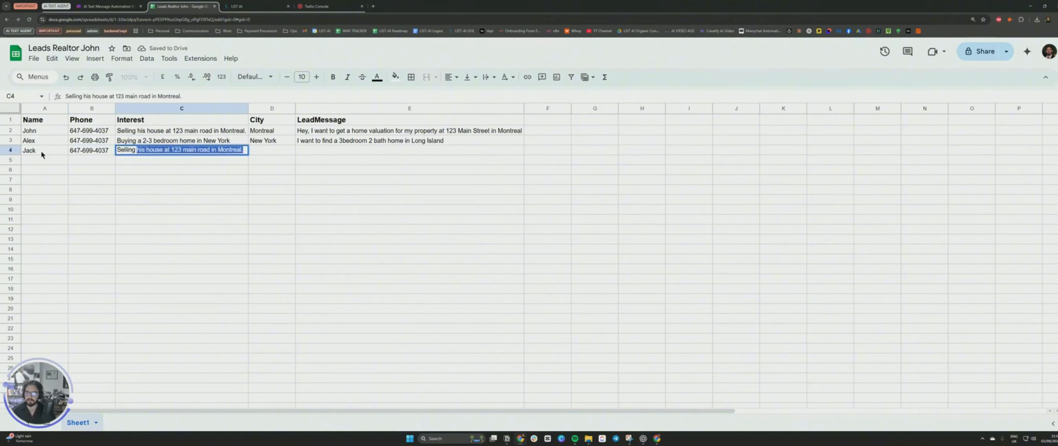
text(his home at 123 banan)
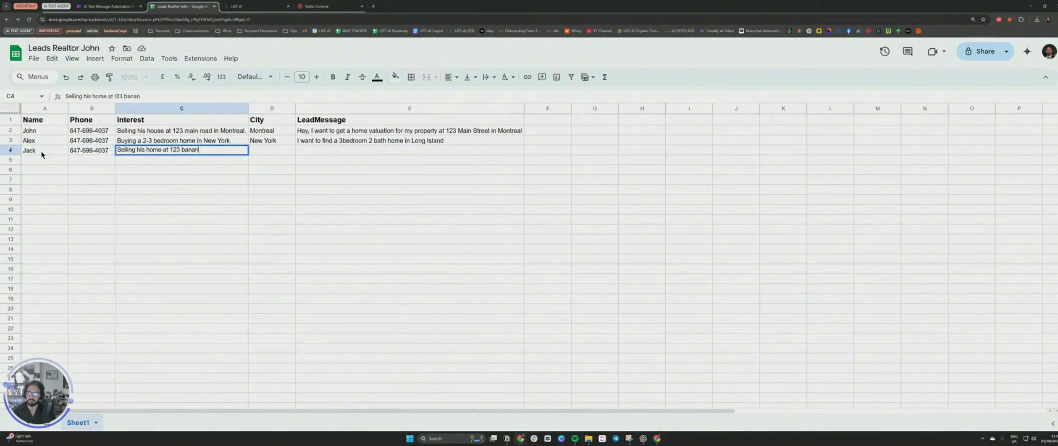
text(a road to downsize)
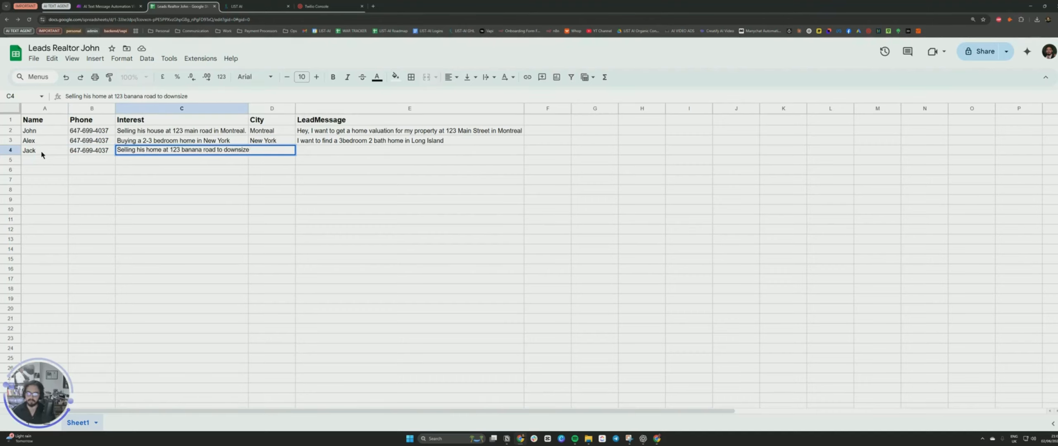
text( into a smaller buna)
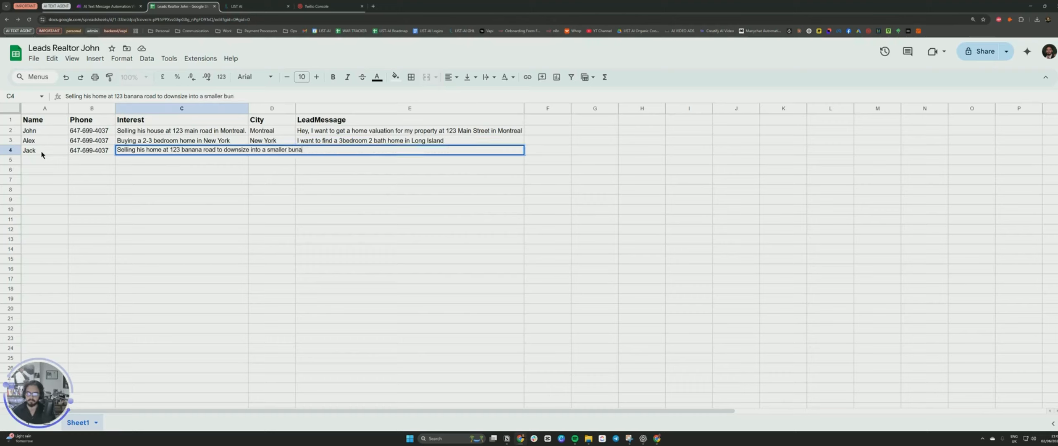
text(low)
key(Tab)
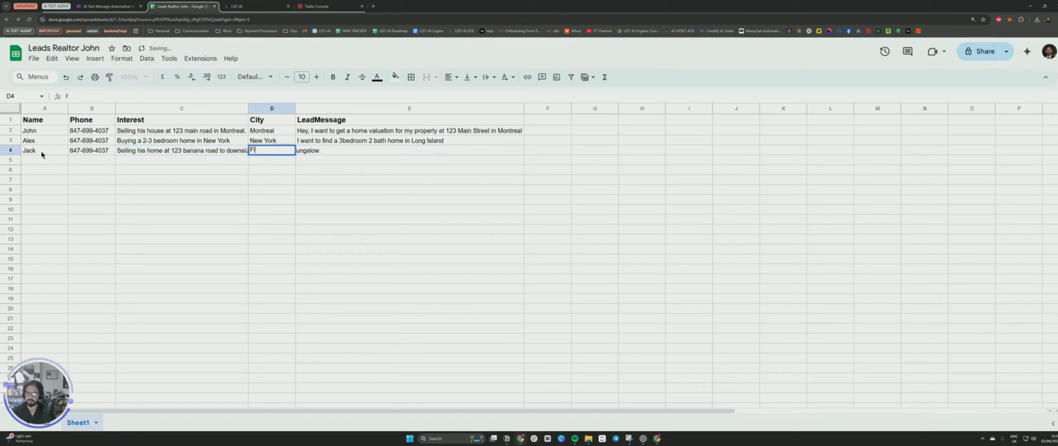
text(Florida)
key(Tab)
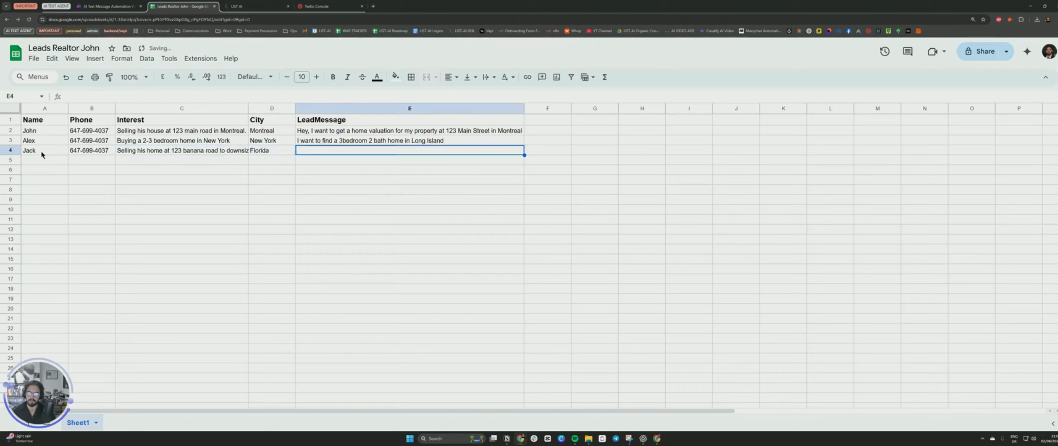
Write the LeadMessage noting a phone call where he mentioned selling his property to downsize and relocate with his wife to Florida.
text(S)
text(Spoken with Jack, h)
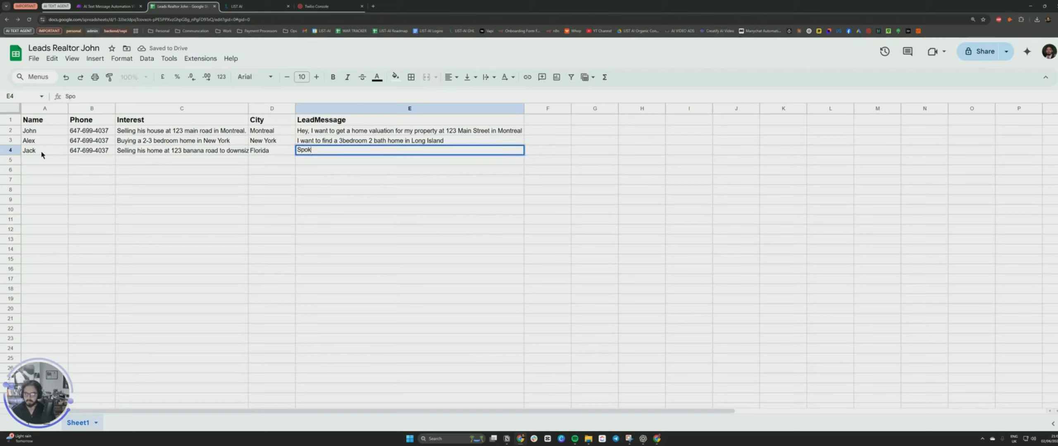
key(BackSpace)
key(BackSpace)
key(BackSpace)
text(on)
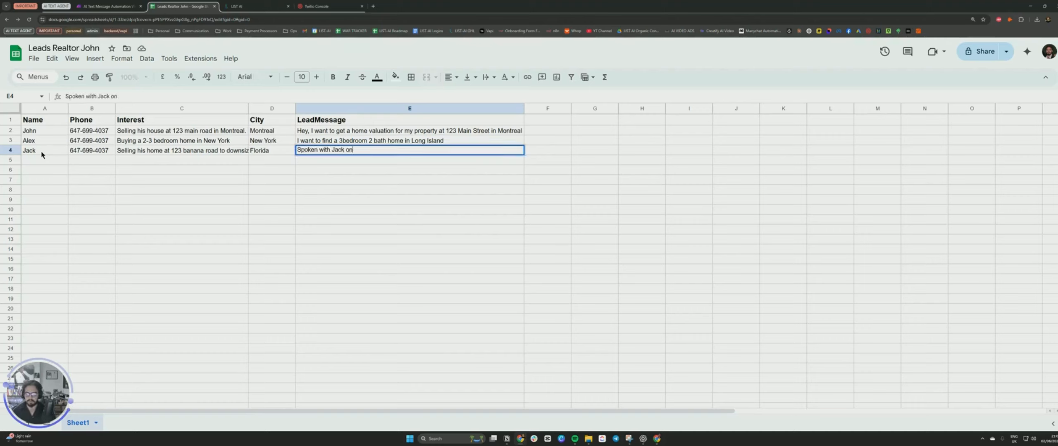
text( the phone, he mentione)
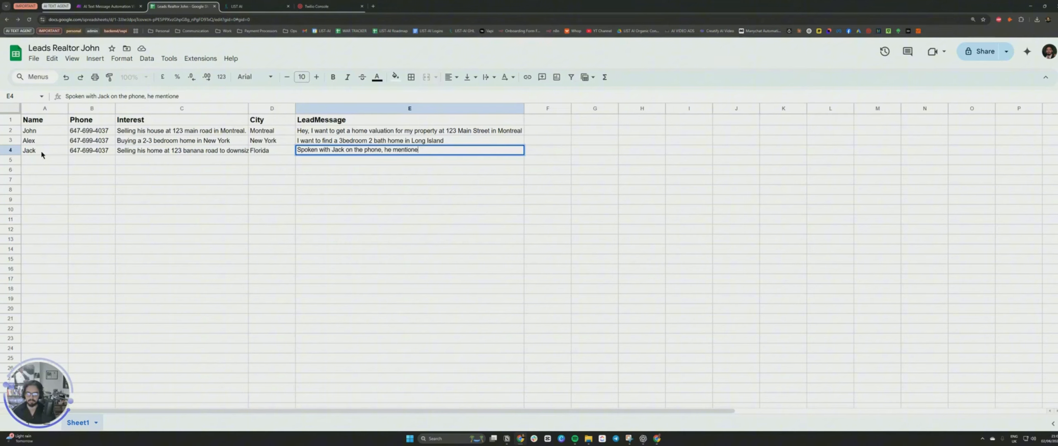
text(ng)
key(BackSpace)
key(BackSpace)
key(BackSpace)
key(BackSpace)
key(BackSpace)
key(BackSpace)
text(selling his prope)
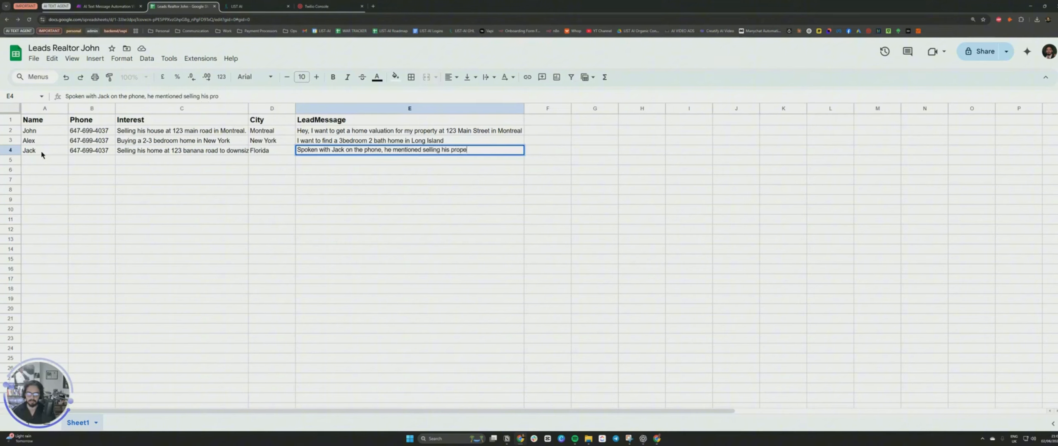
text(rty at 123 banana road to downsizz)
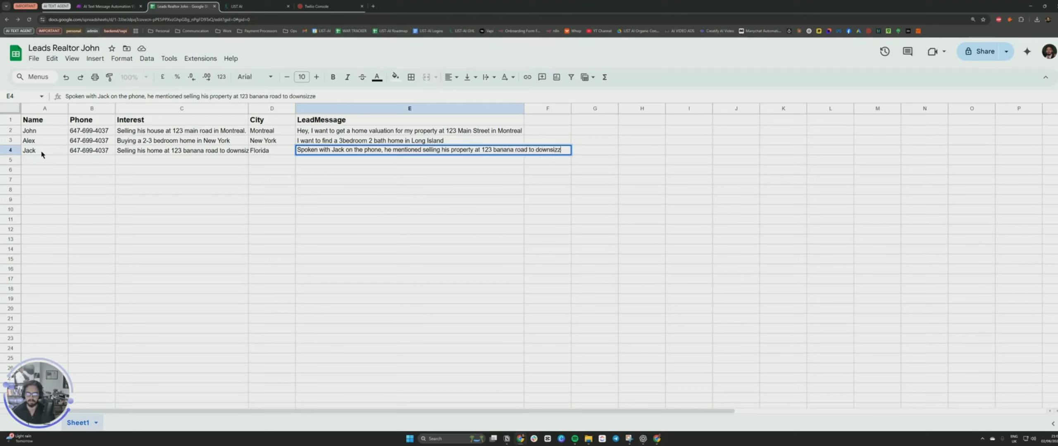
key(BackSpace)
text(e and relocate h)
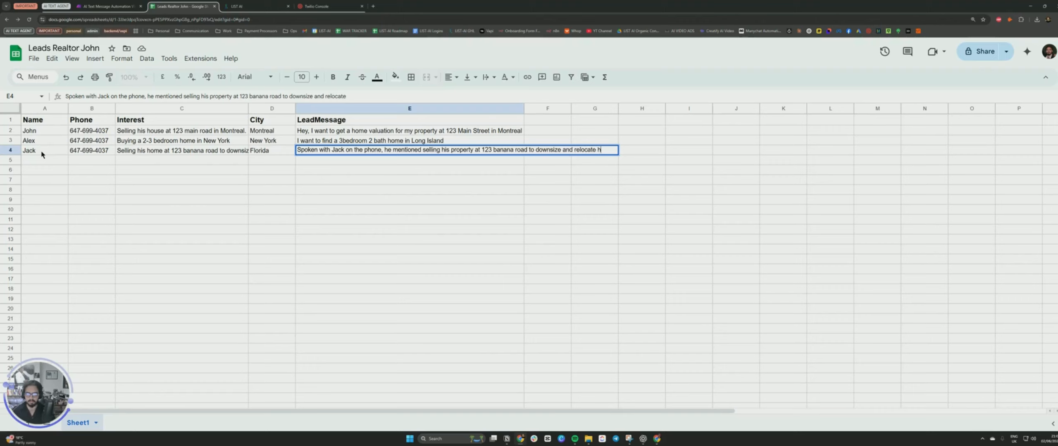
text(imself and his wife t)
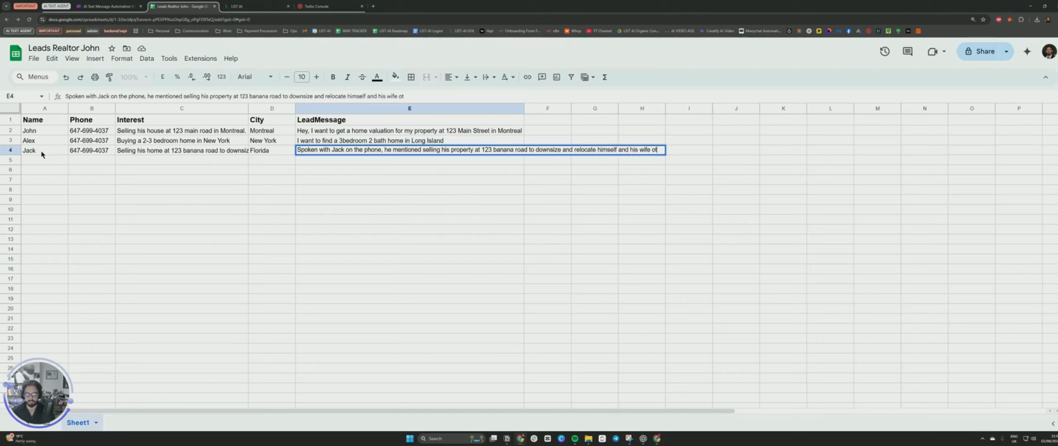
key(BackSpace)
key(BackSpace)
text(to FLorida)
key(Tab)
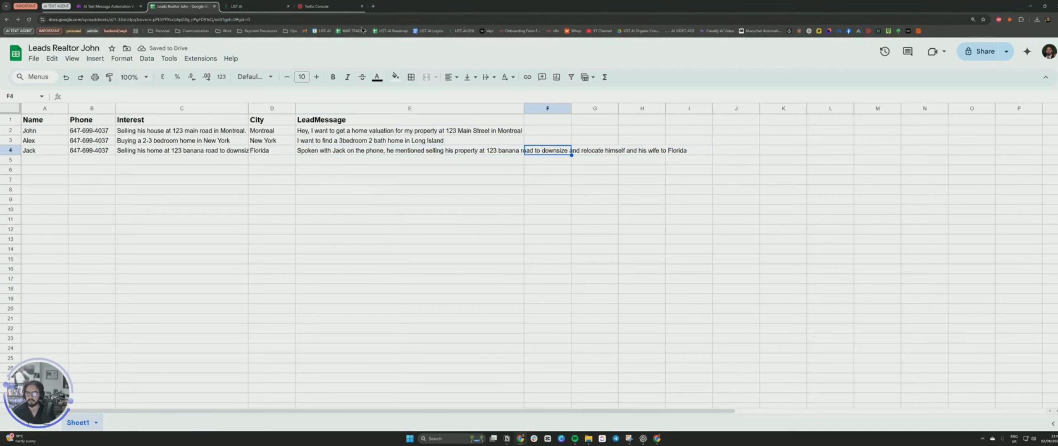
Open make.com in a new tab and save the unsaved changes of the current scenario.
click(124, 6)
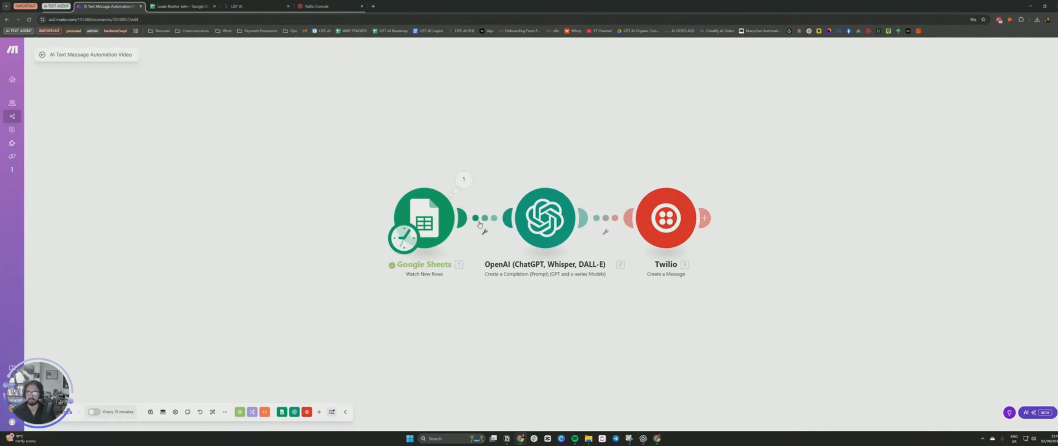
click(373, 6)
text(make.com)
key(Return)
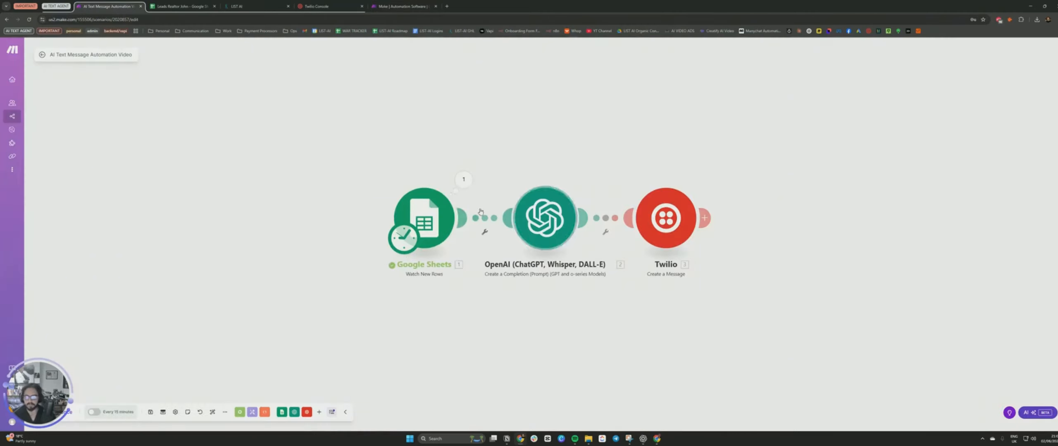
click(402, 6)
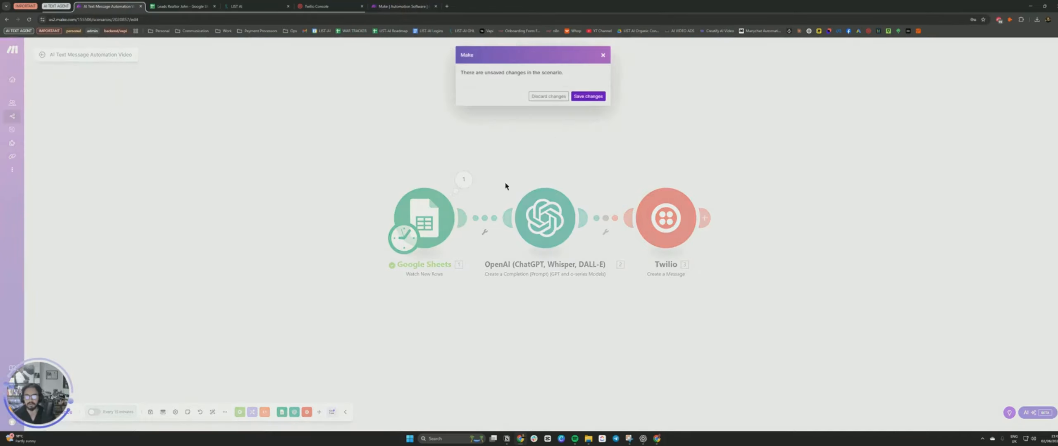
click(588, 96)
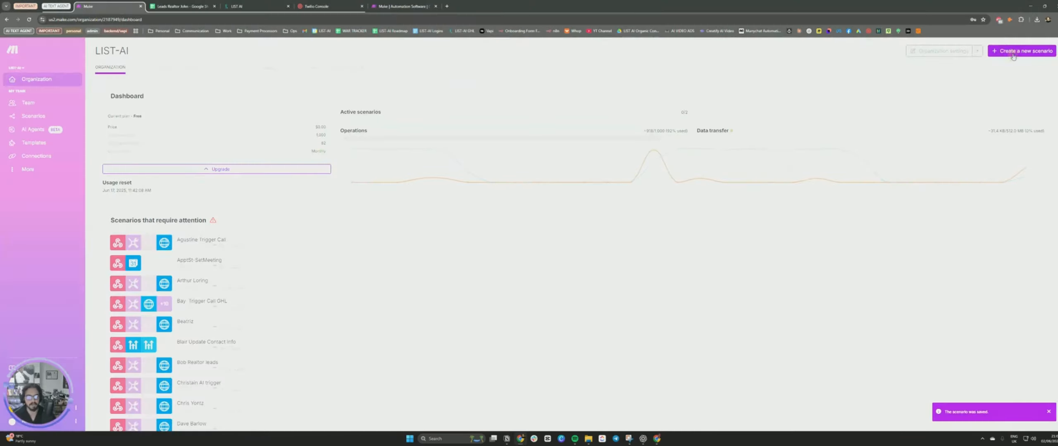
Create a new scenario and import the text message automation blueprint into it.
click(1013, 52)
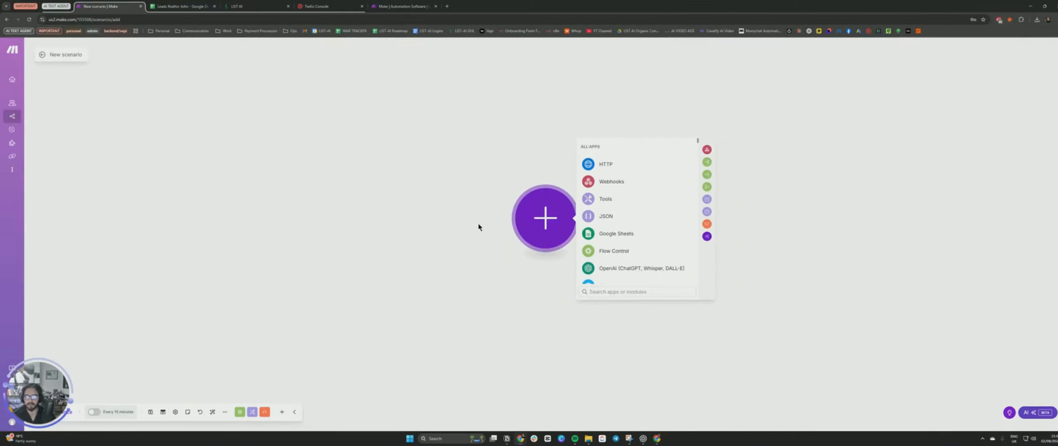
click(225, 412)
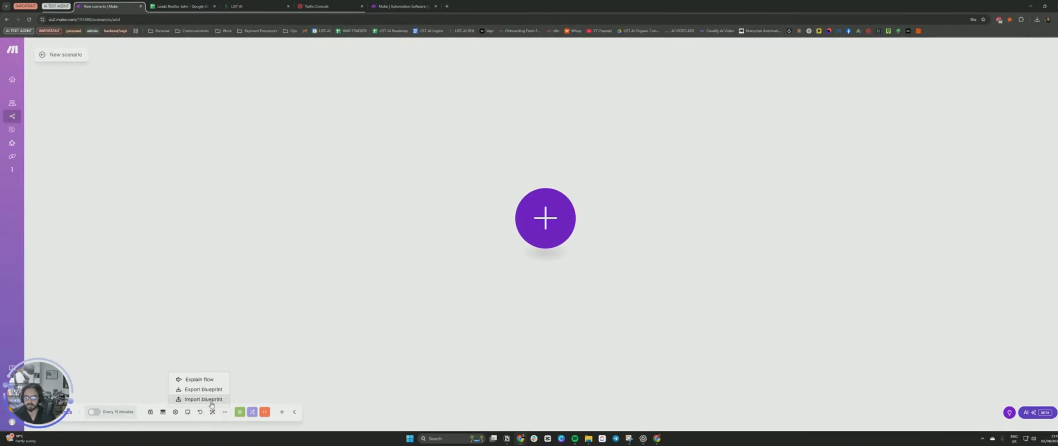
click(218, 399)
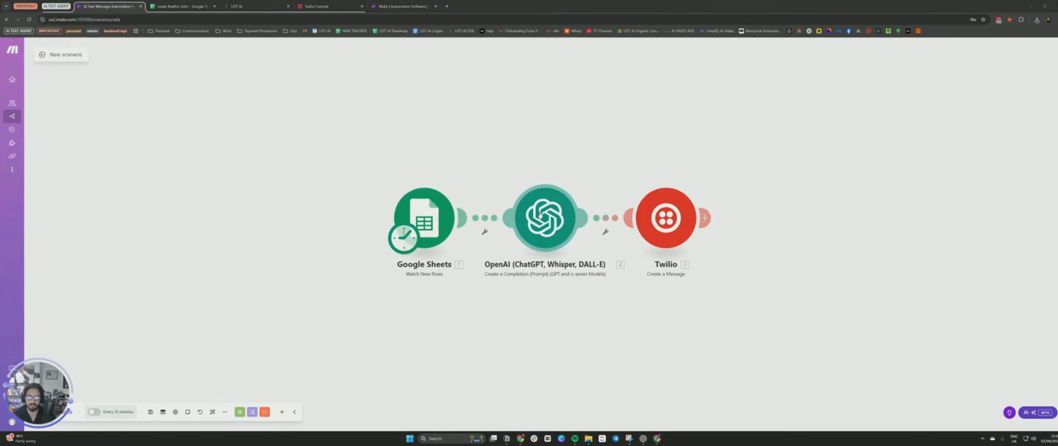
Add a new Google connection to the Google Sheets trigger module by signing in with the Google account.
click(434, 224)
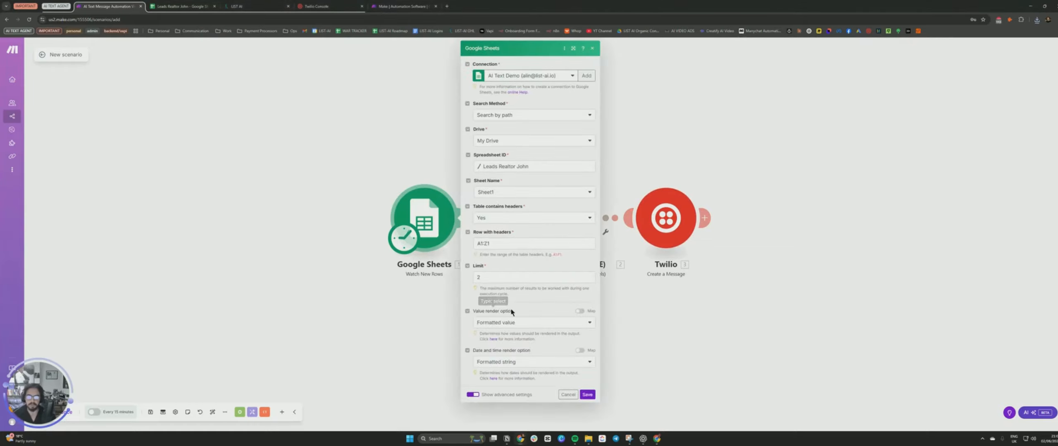
click(582, 75)
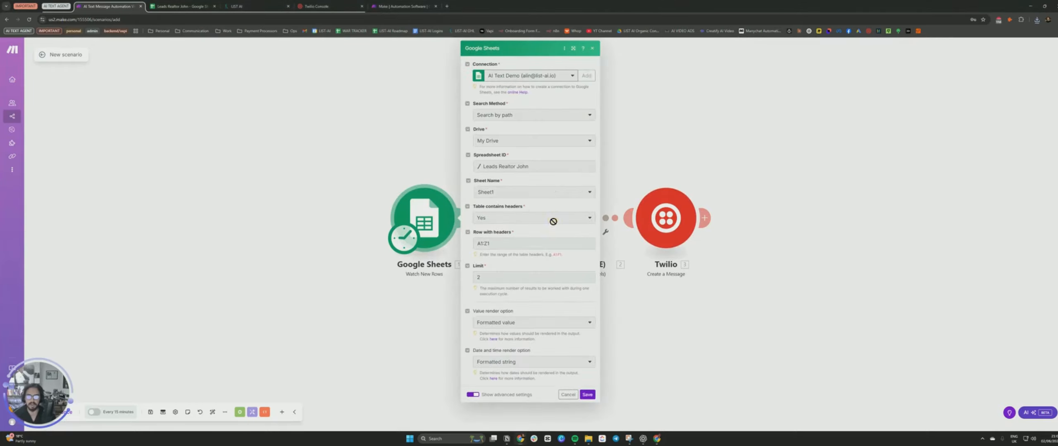
click(697, 172)
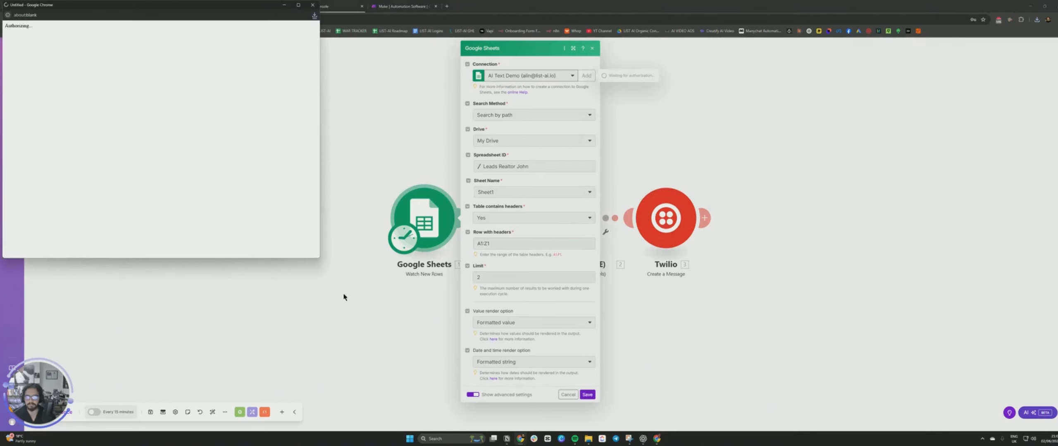
drag(251, 54, 468, 74)
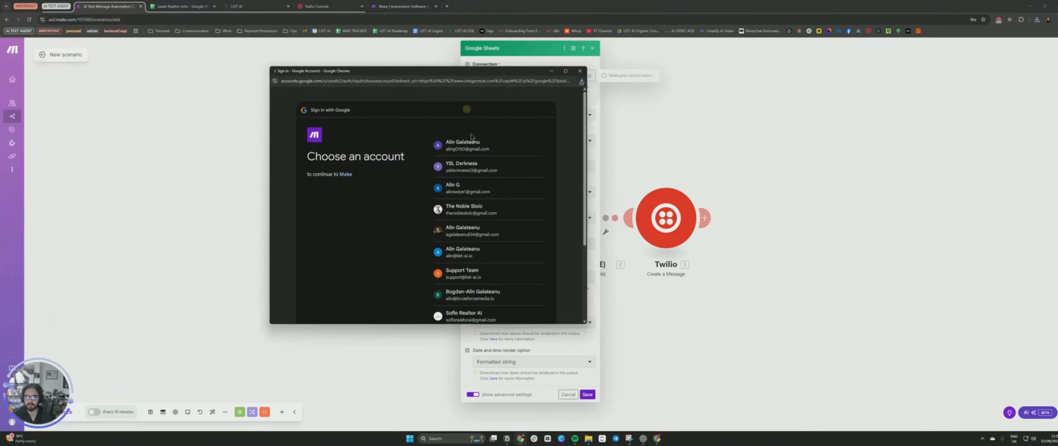
click(463, 252)
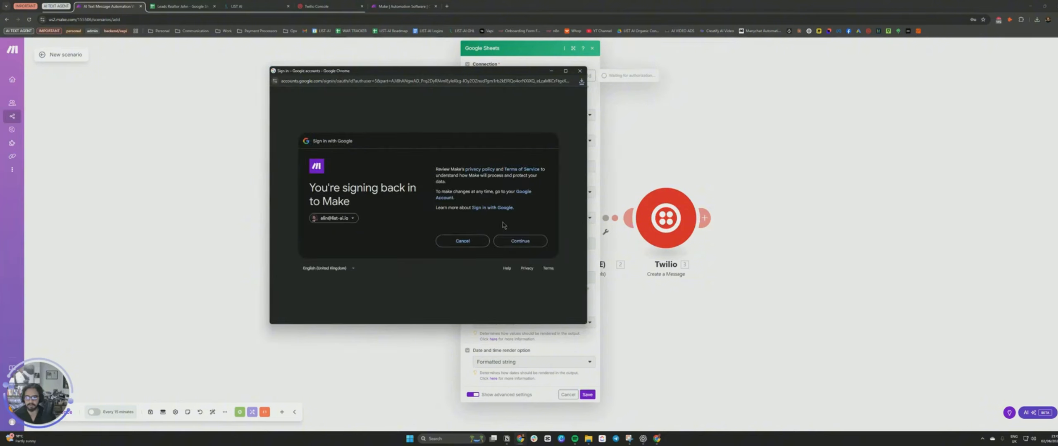
click(510, 244)
click(512, 265)
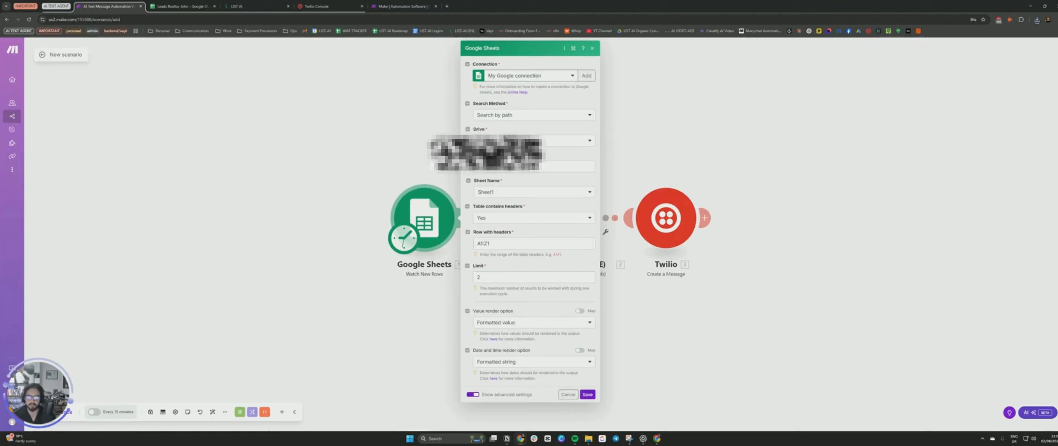
Select the Leads Realtor John spreadsheet and Sheet1 as the sheet the trigger watches.
click(497, 169)
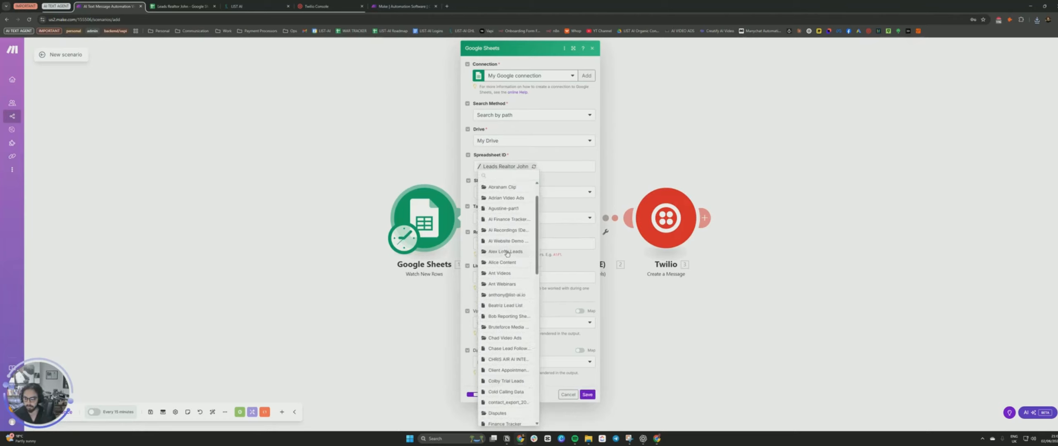
scroll(507, 254, up, 1)
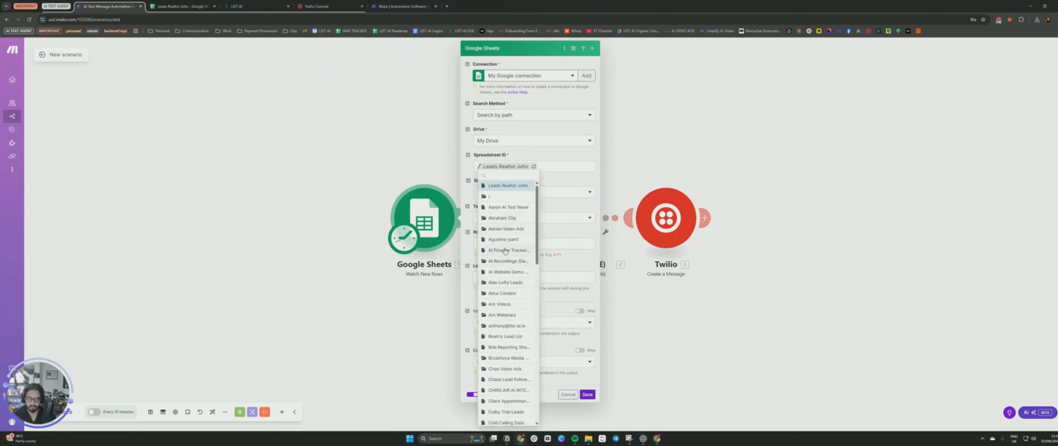
scroll(505, 251, down, 10)
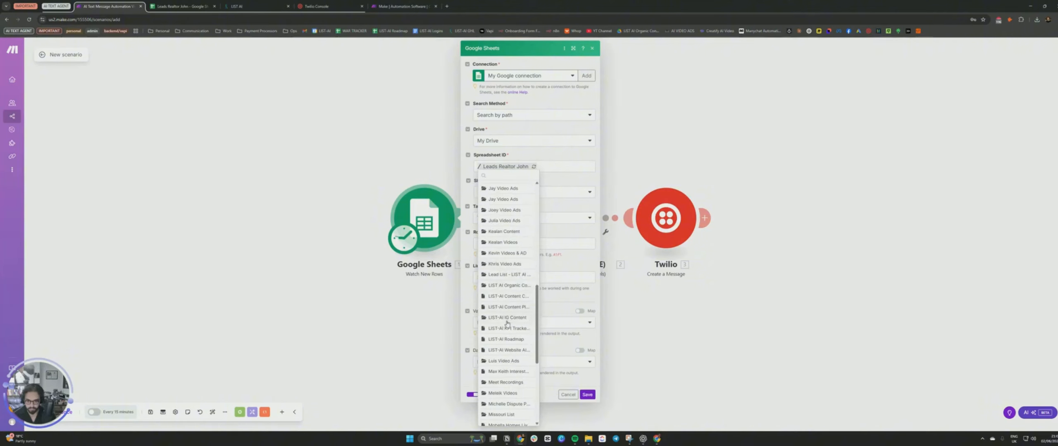
scroll(507, 323, up, 1)
scroll(508, 328, up, 5)
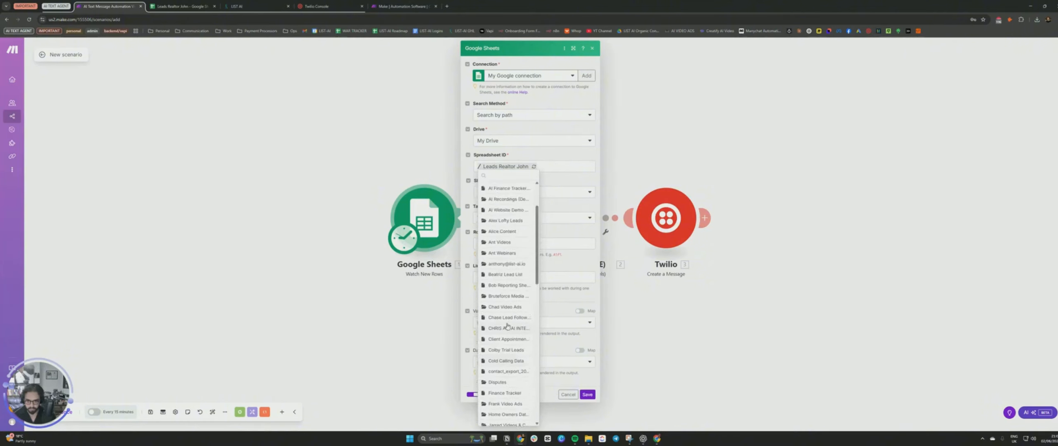
click(549, 181)
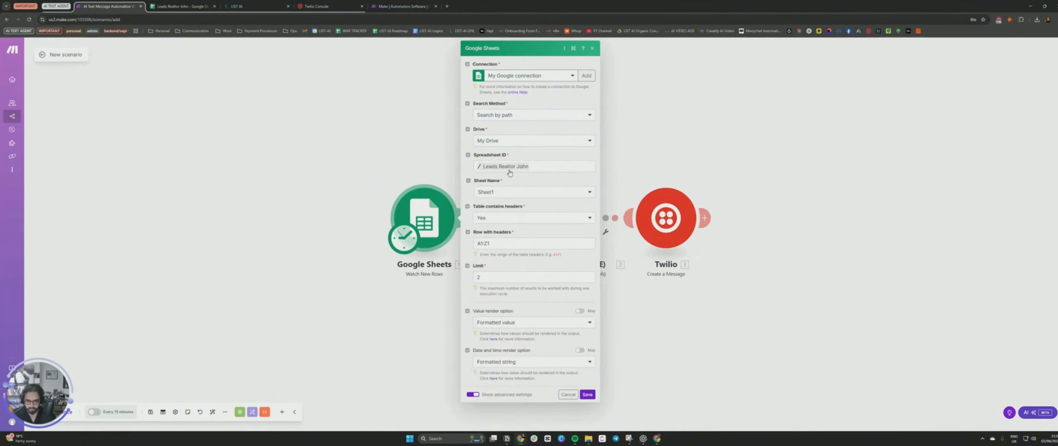
click(489, 194)
click(181, 6)
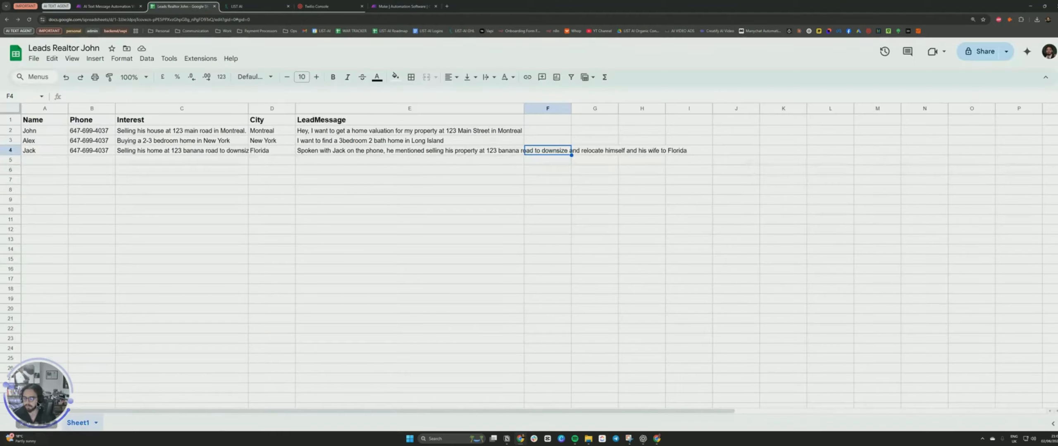
click(107, 6)
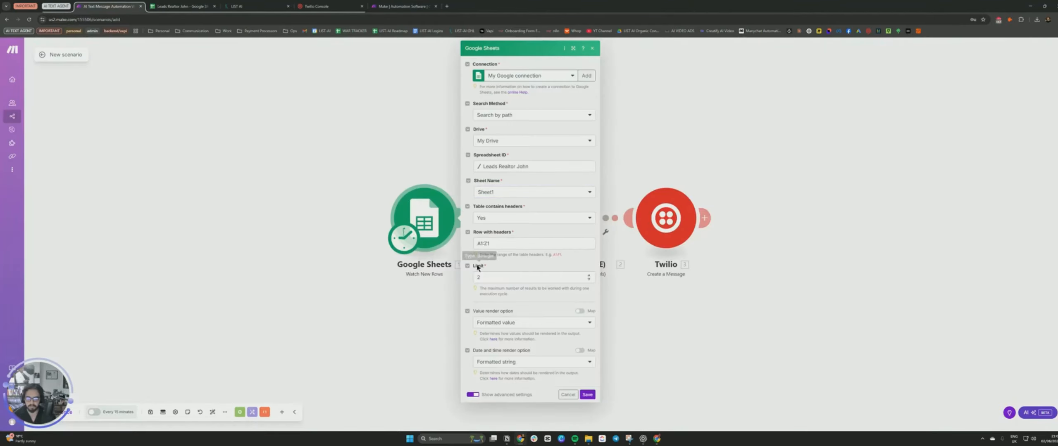
Save the Google Sheets module and set it to start from all rows.
click(588, 394)
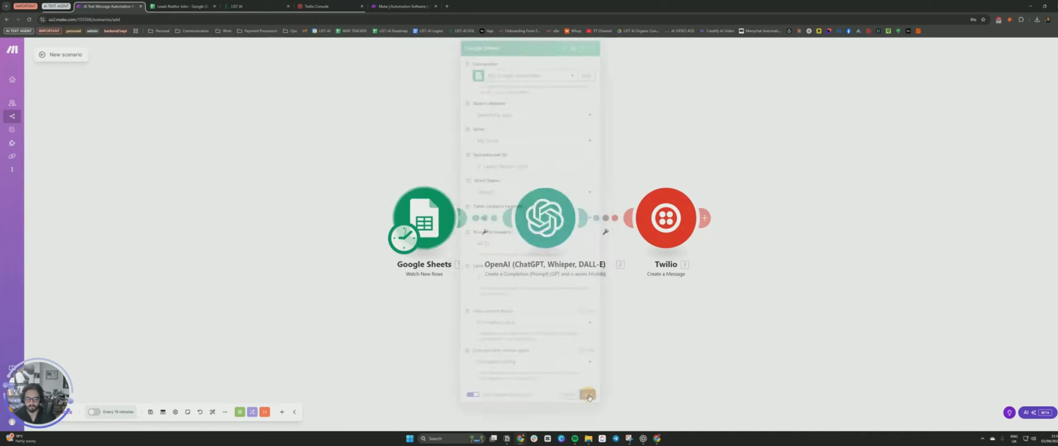
click(467, 232)
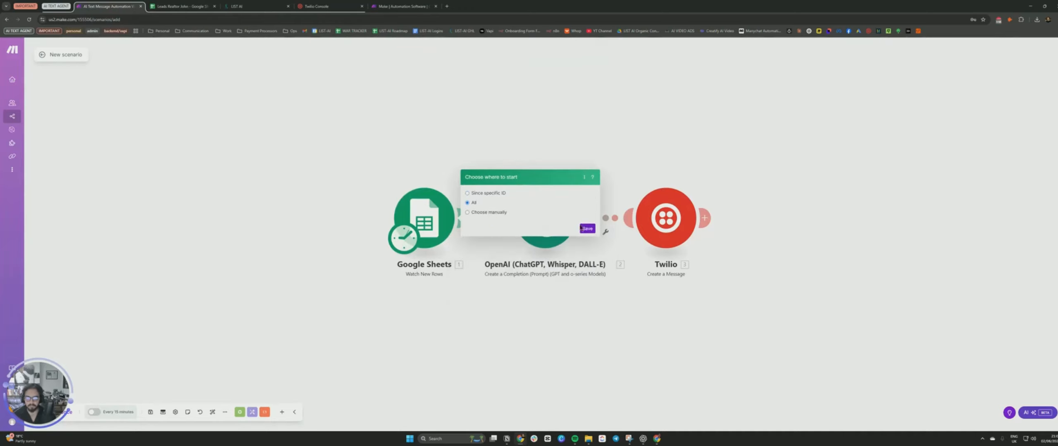
click(587, 229)
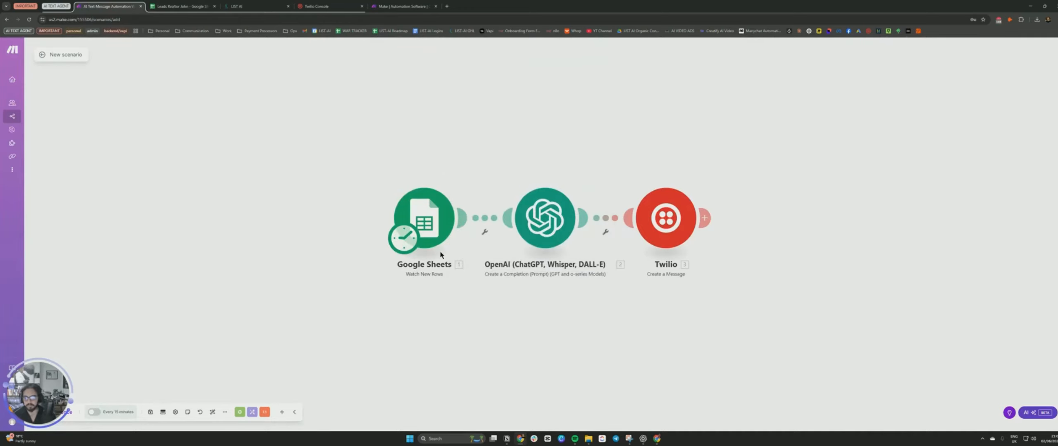
Open the OpenAI module, then search the web for chat gpt api login and open the OpenAI API platform.
click(552, 211)
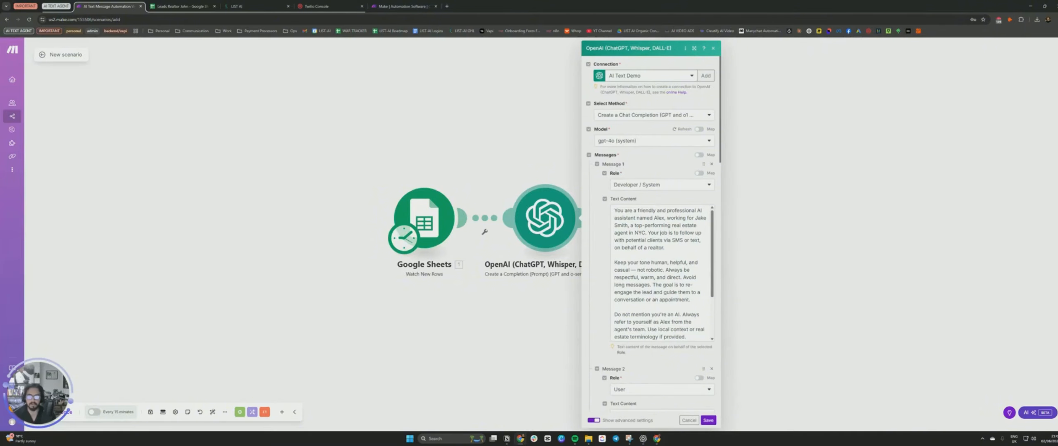
click(447, 6)
text(chat )
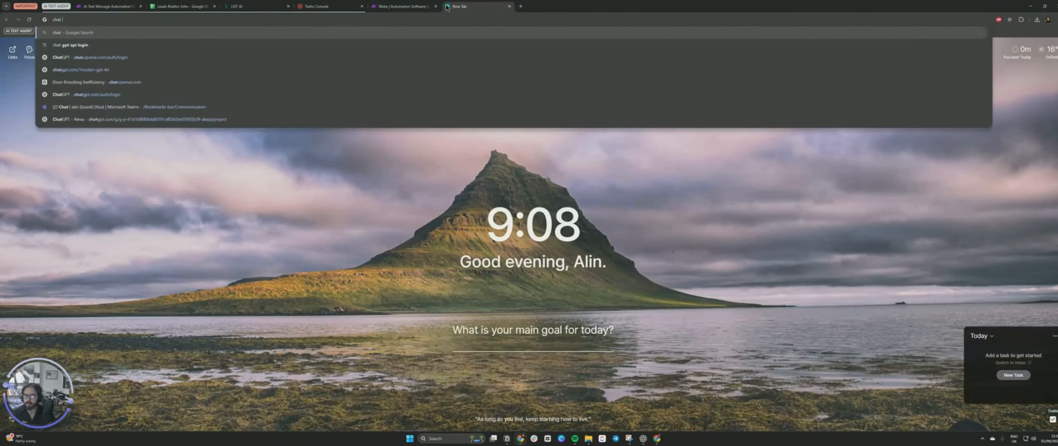
text(gpt api login)
key(Return)
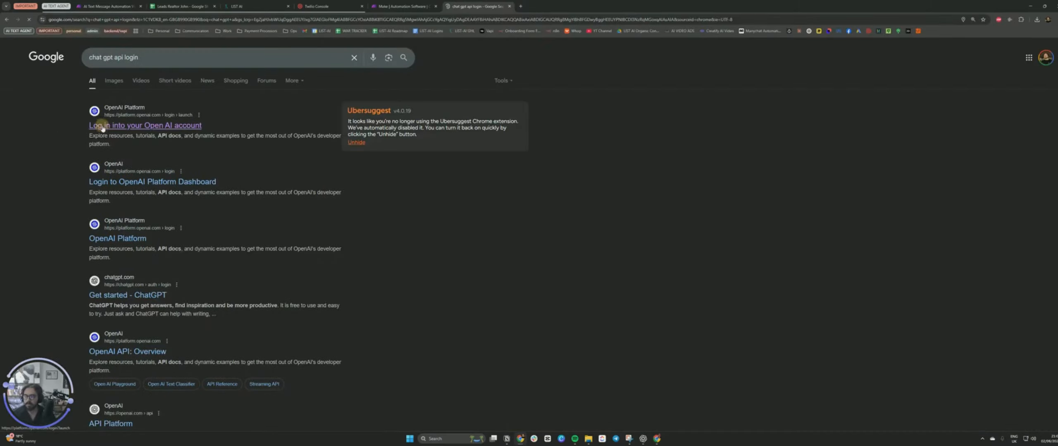
click(102, 126)
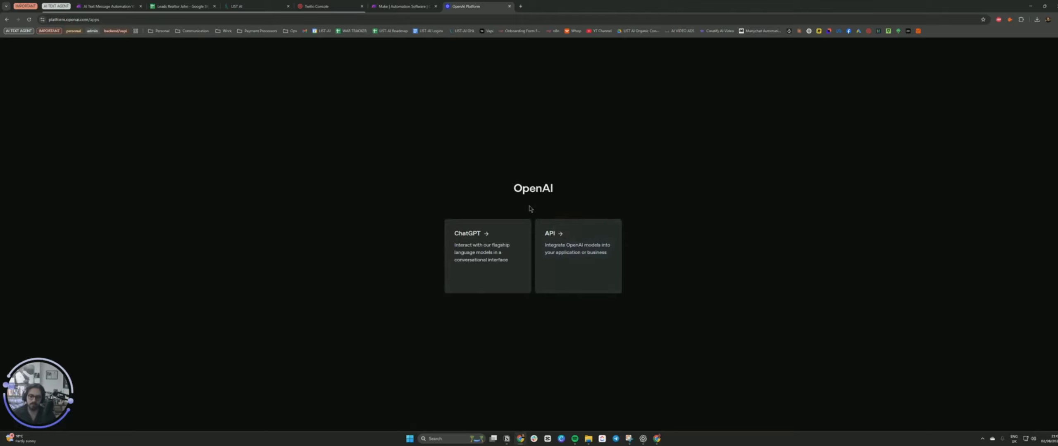
click(555, 239)
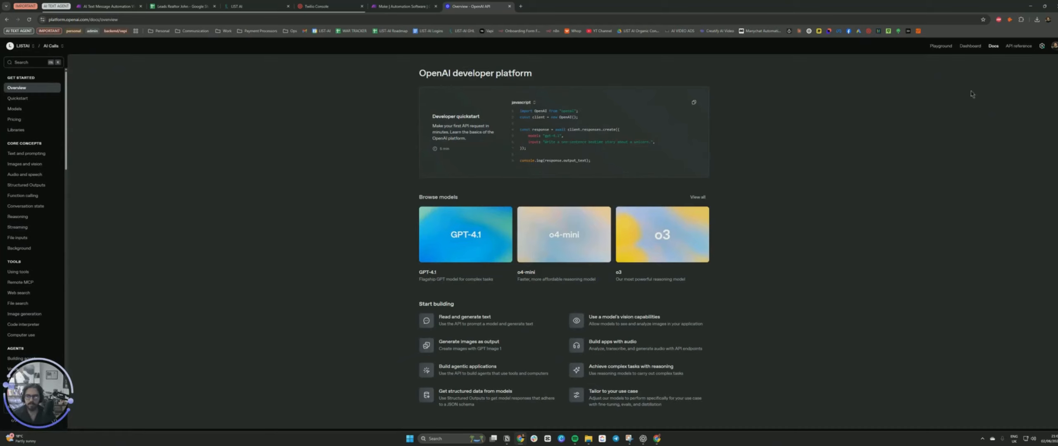
Create a new OpenAI secret key named AI Text Demo in the organization's API keys settings.
click(1042, 46)
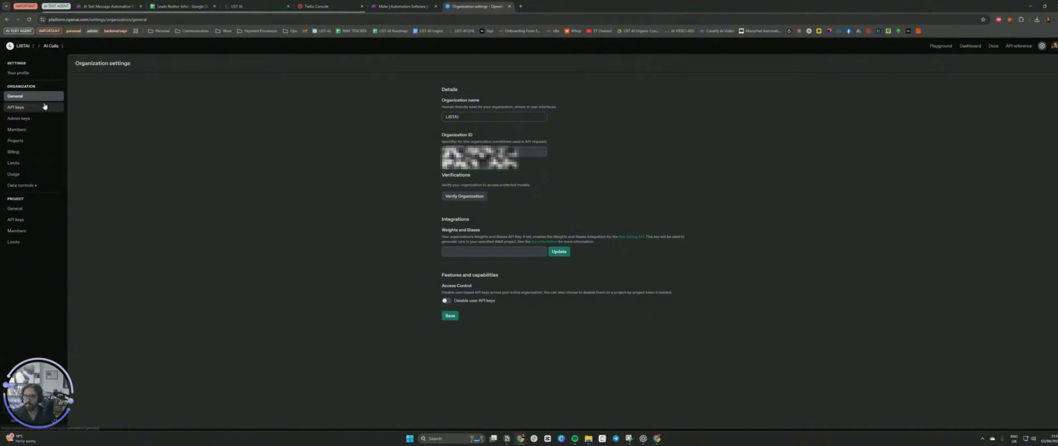
click(15, 110)
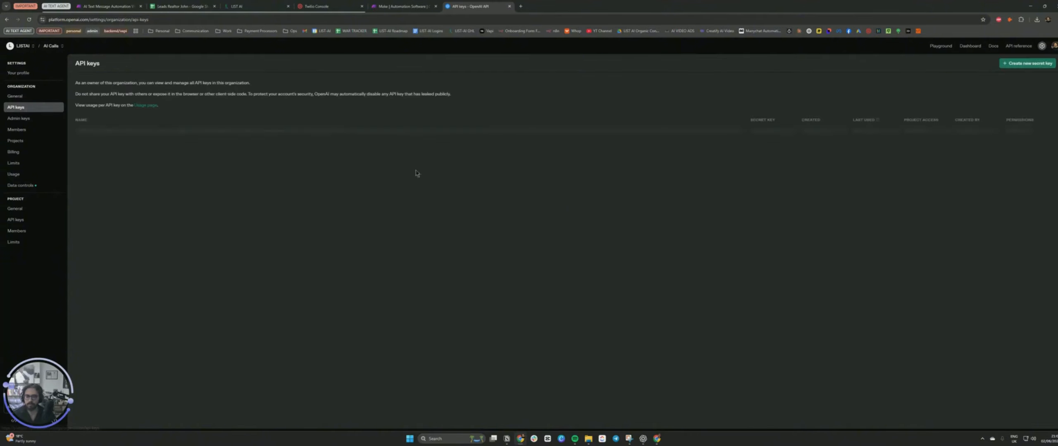
click(1016, 65)
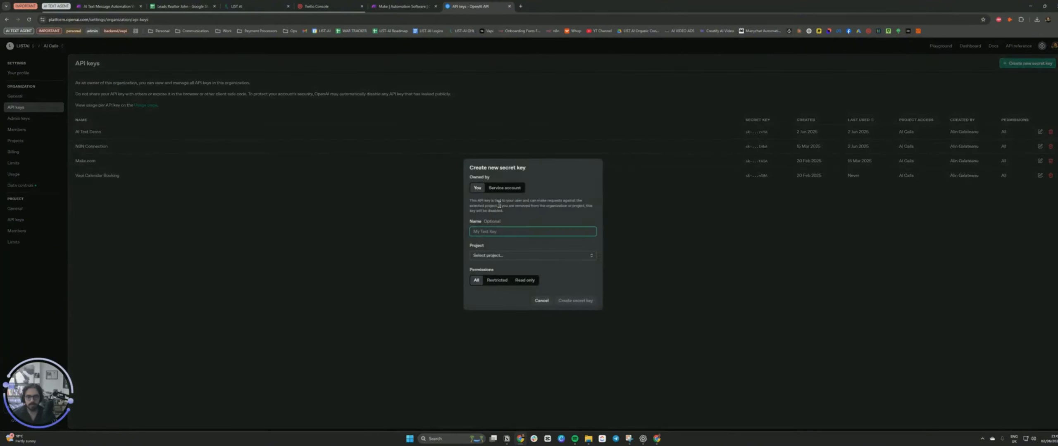
text(AI Text Demo)
click(551, 268)
click(541, 255)
click(533, 268)
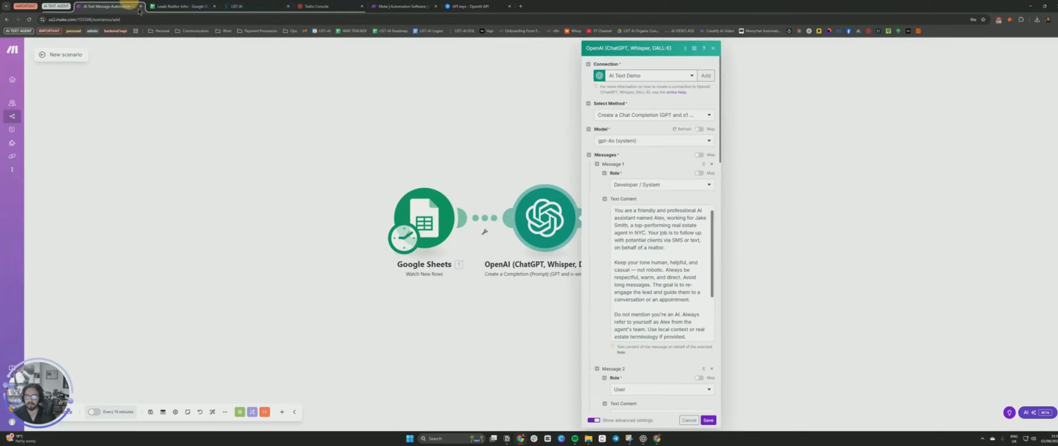
Add a new OpenAI connection in the module, pasting the secret API key and organization ID, and save it.
click(109, 7)
scroll(685, 198, down, 1)
scroll(698, 124, up, 1)
click(705, 76)
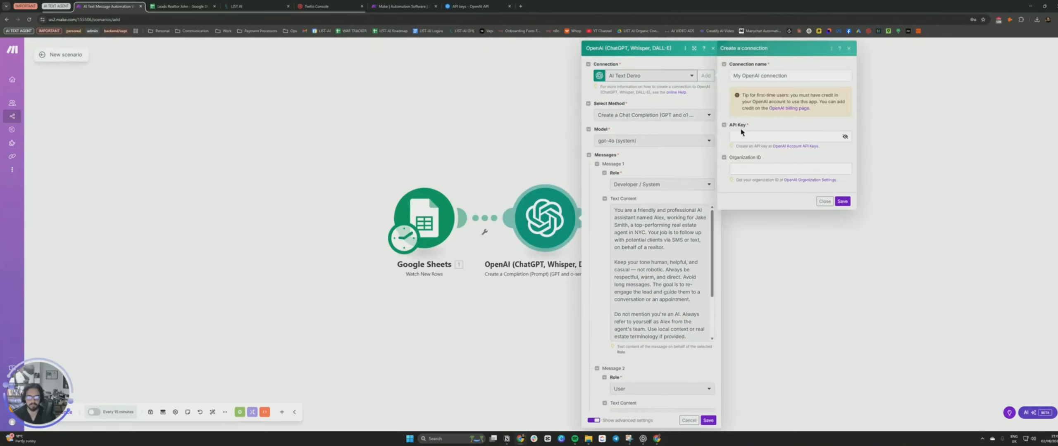
click(741, 133)
click(468, 6)
click(109, 6)
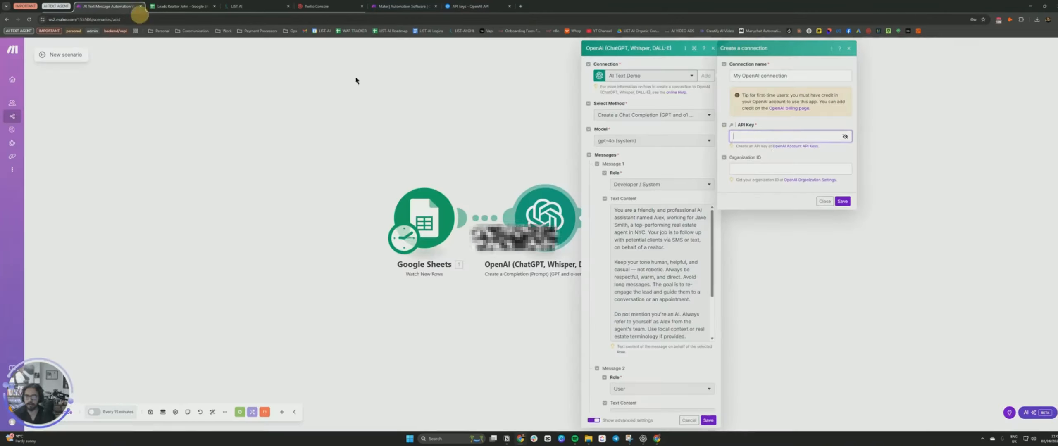
click(469, 6)
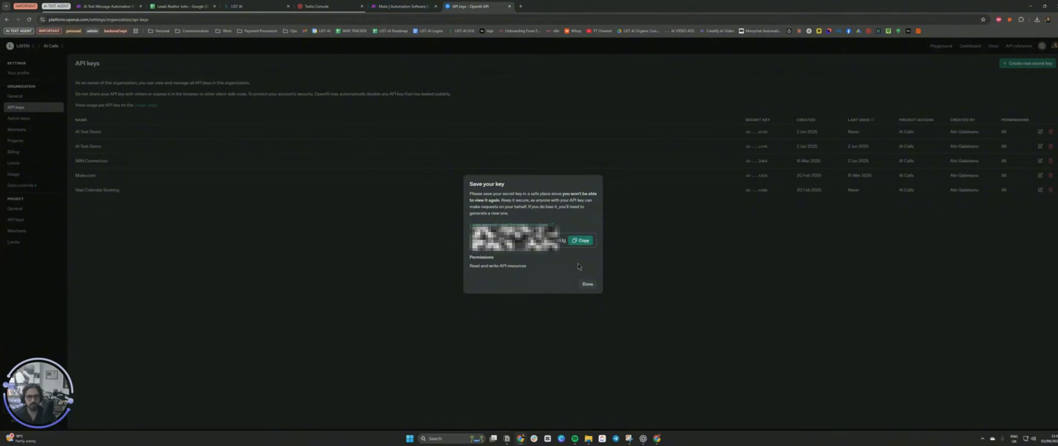
click(586, 283)
click(15, 96)
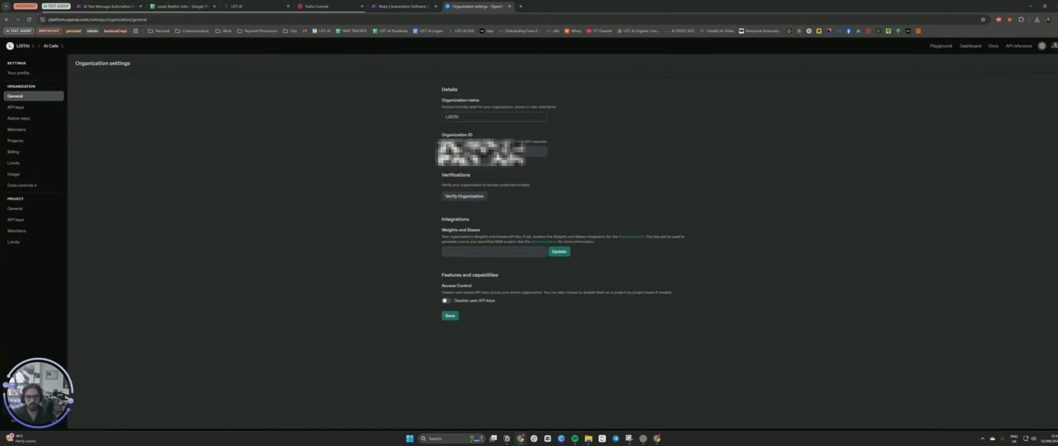
click(110, 6)
key(ctrl+v)
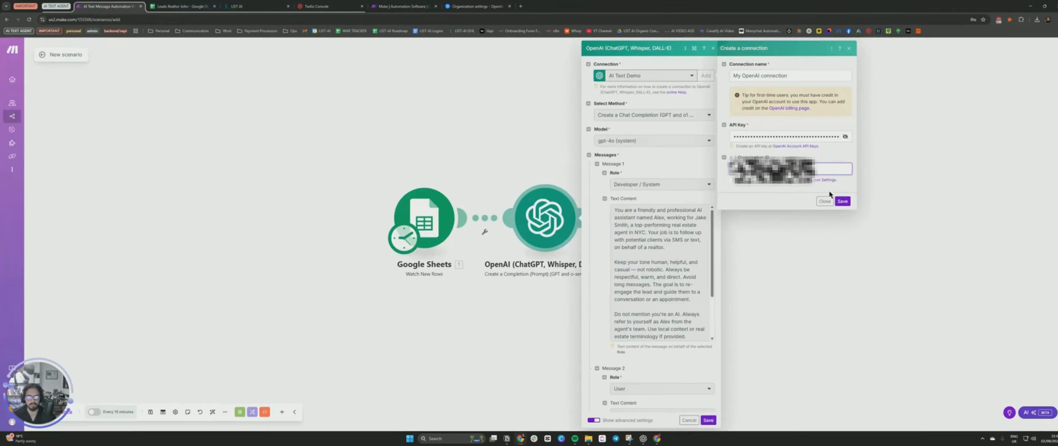
click(840, 206)
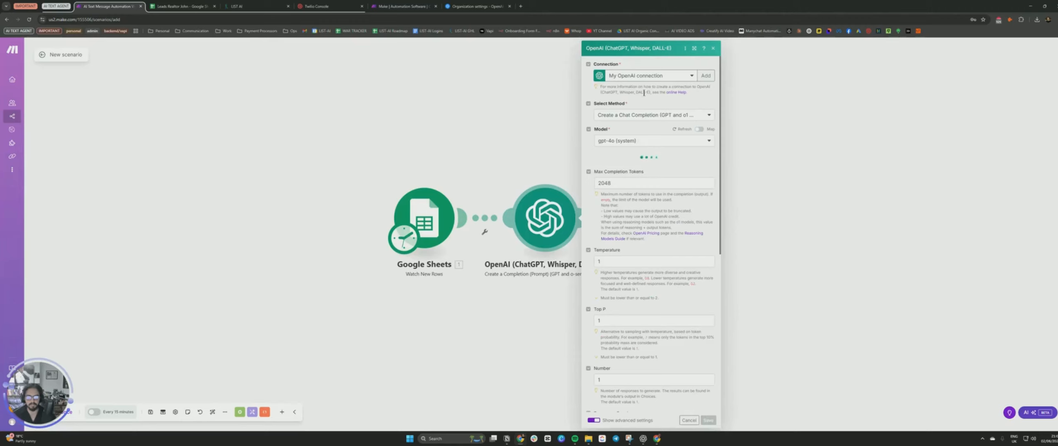
Set the OpenAI method to Create a Chat Completion (GPT and o1 models).
click(605, 117)
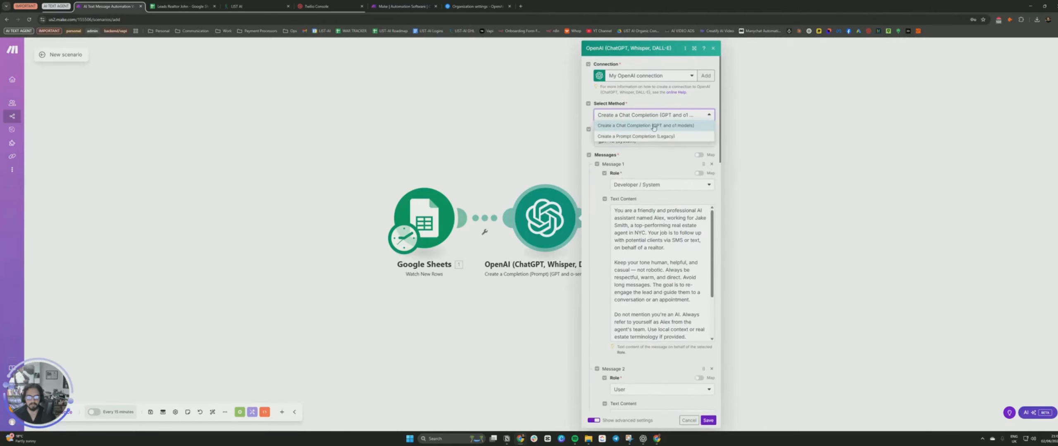
click(639, 126)
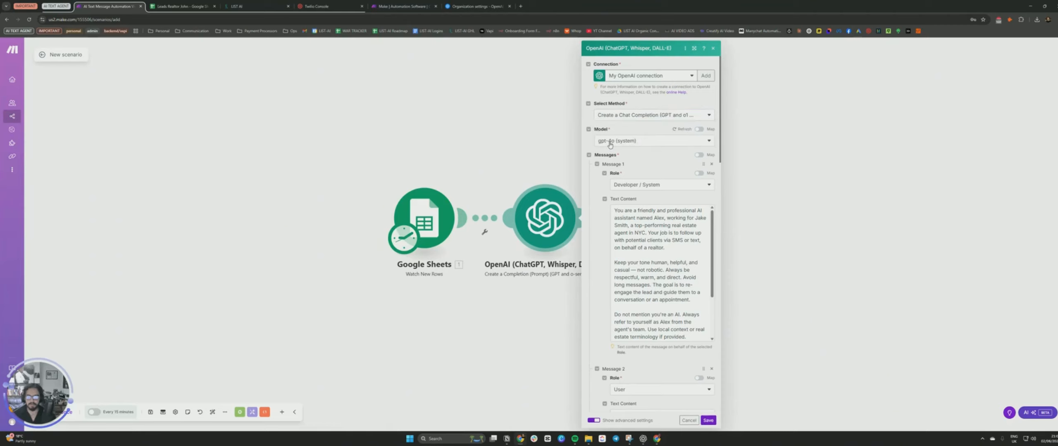
scroll(613, 147, down, 1)
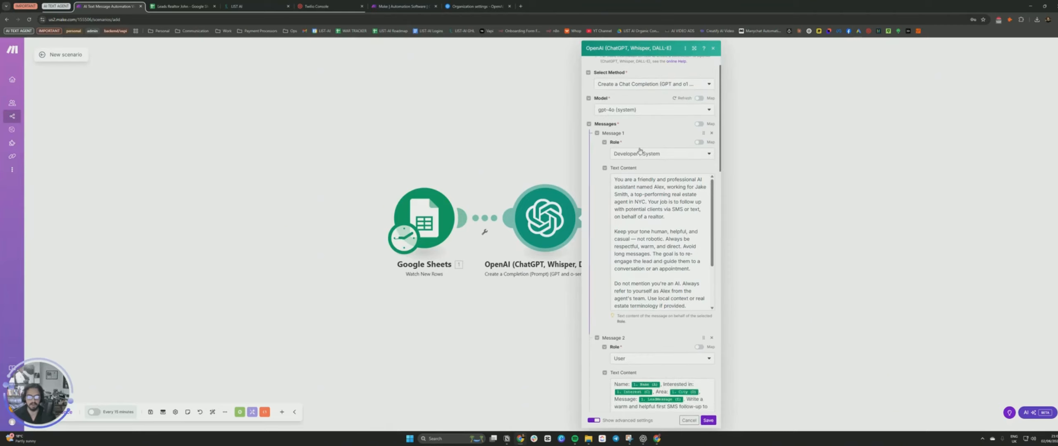
Keep the first message's role as Developer / System, review the user prompt, and save the OpenAI module.
click(624, 156)
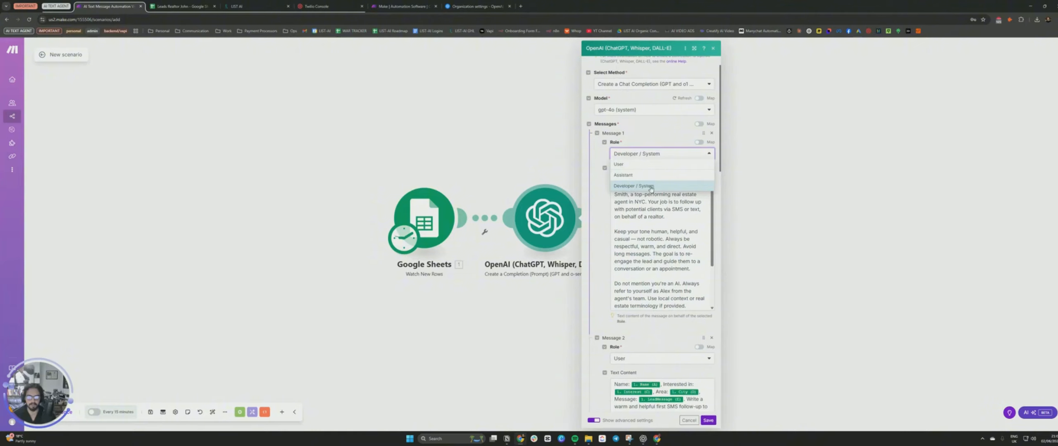
click(651, 187)
scroll(690, 226, down, 2)
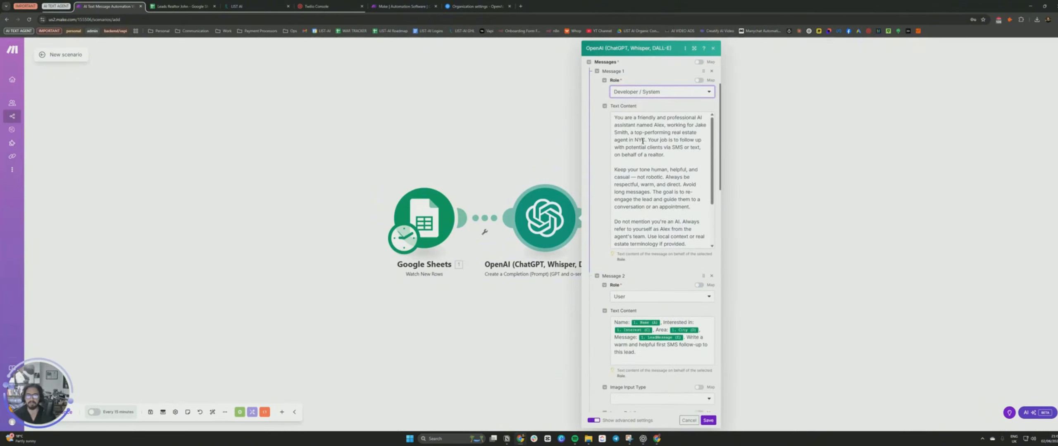
scroll(659, 264, down, 3)
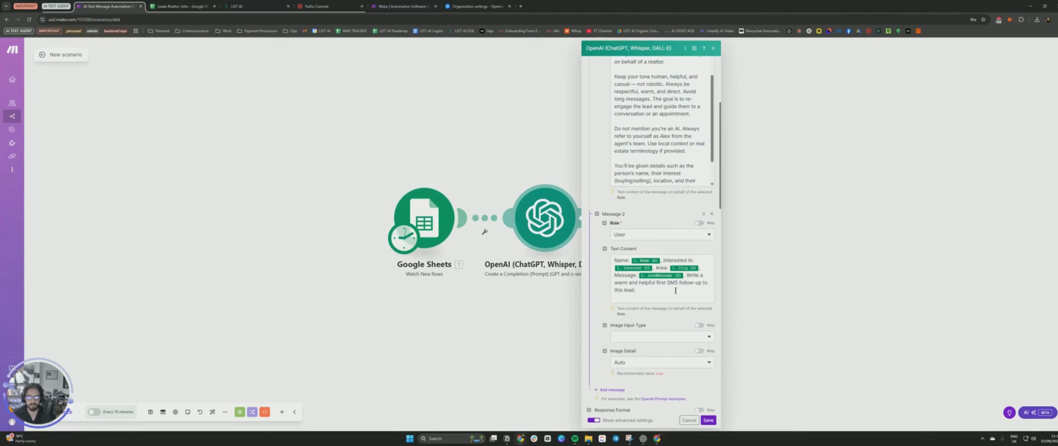
click(689, 275)
scroll(686, 365, down, 2)
scroll(686, 365, down, 3)
click(708, 420)
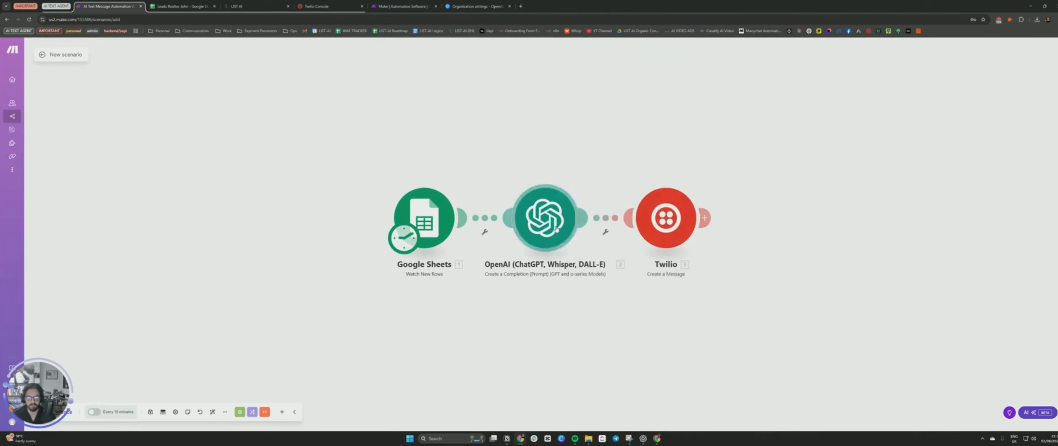
Open the Twilio module and open the Twilio console in a new browser tab.
click(659, 226)
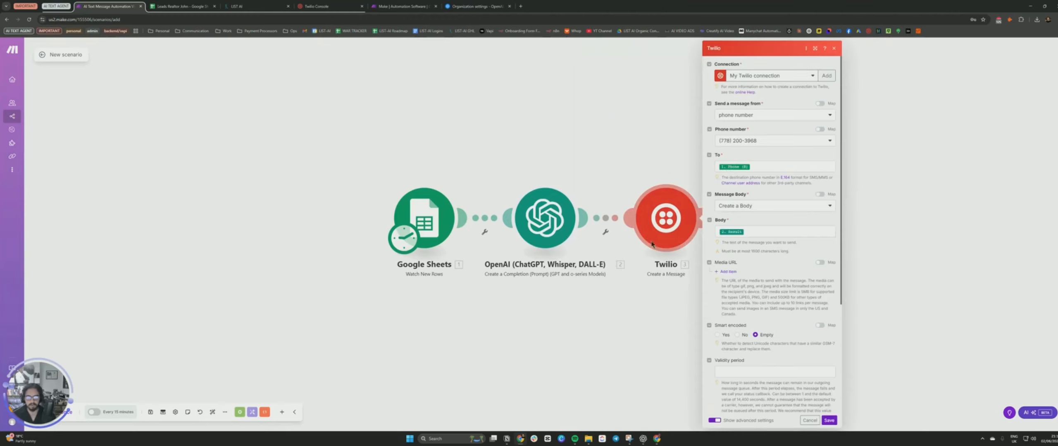
click(520, 6)
text(twilio.com/console)
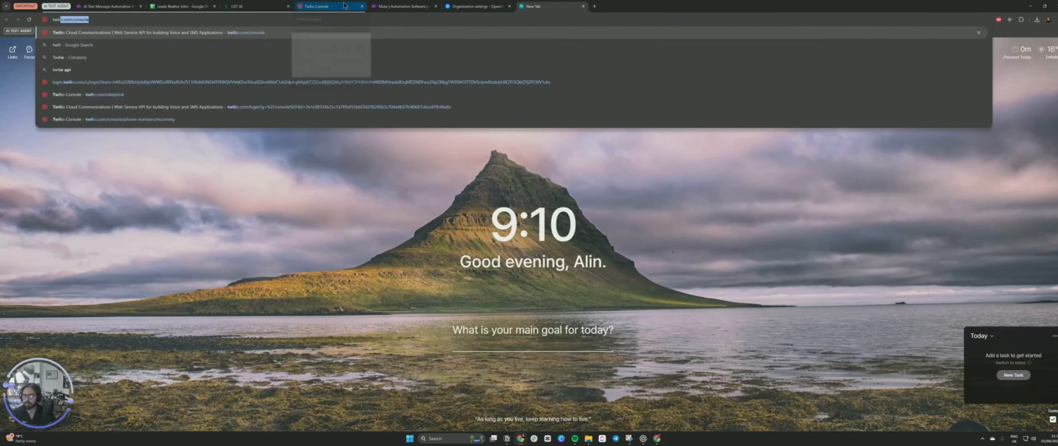
key(Return)
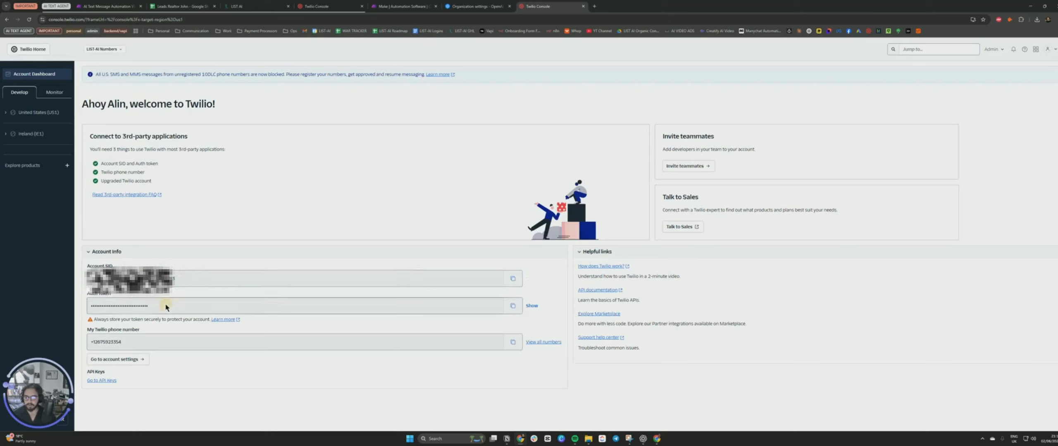
click(331, 5)
click(109, 6)
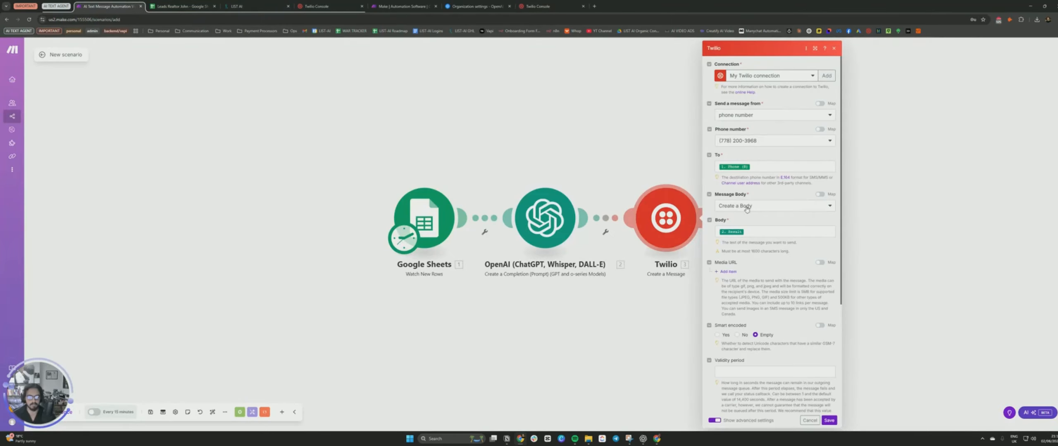
Add a new Twilio connection, pasting the Account SID and Auth Token from the console, and save it.
click(826, 76)
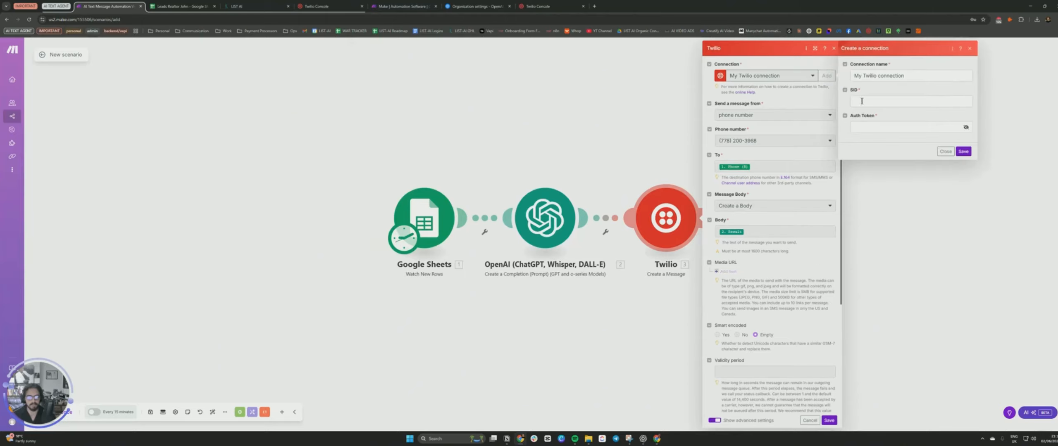
click(546, 6)
triple_click(217, 278)
key(ctrl+c)
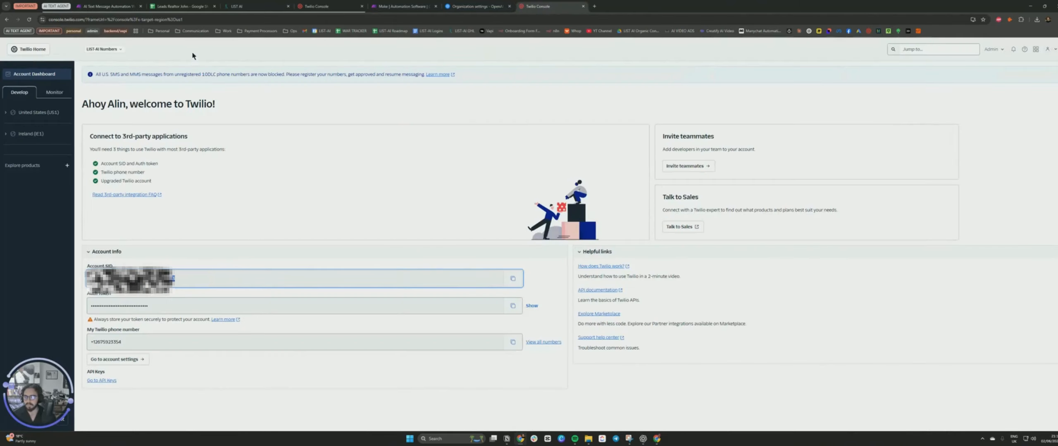
click(108, 6)
key(ctrl+v)
click(545, 6)
triple_click(165, 303)
key(ctrl+c)
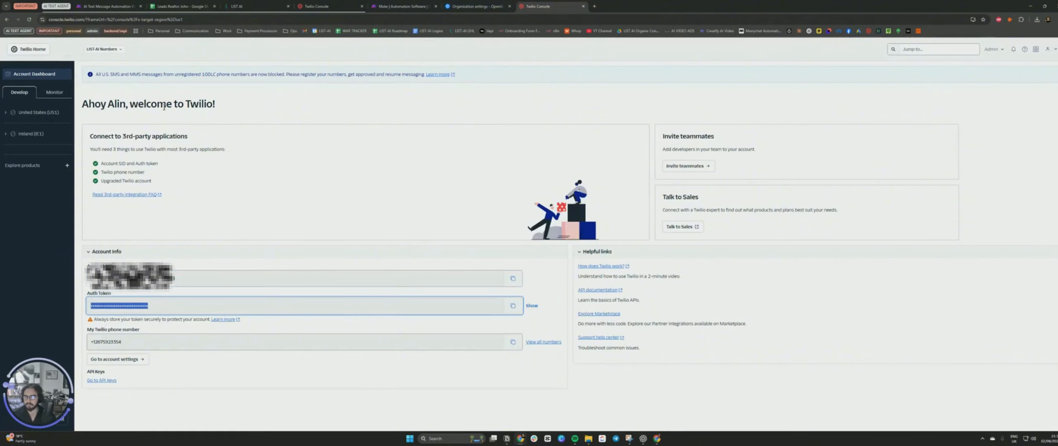
click(108, 6)
click(910, 127)
key(ctrl+v)
click(959, 151)
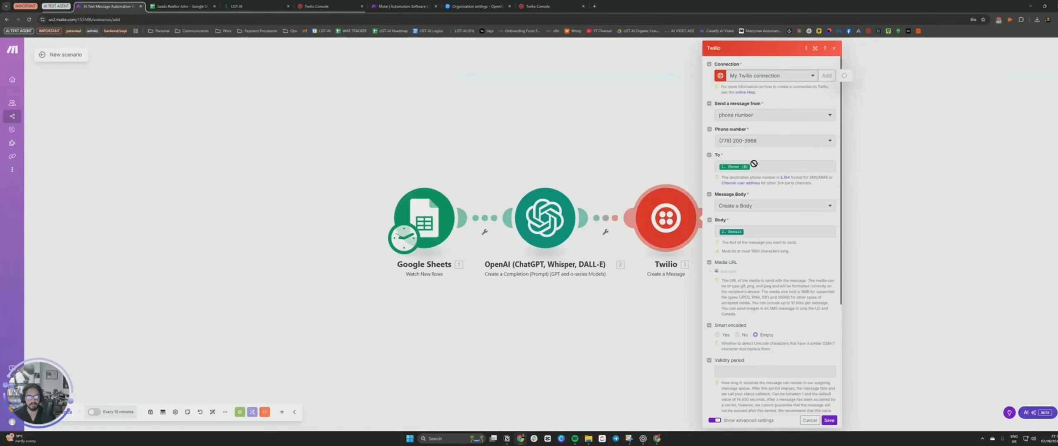
click(945, 173)
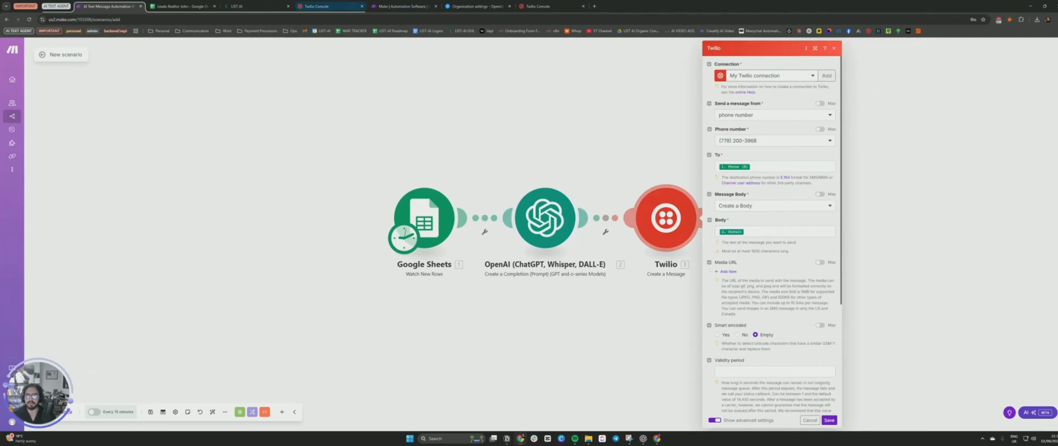
Open the Buy a Number page under Phone Numbers in the Twilio console.
click(316, 6)
click(36, 123)
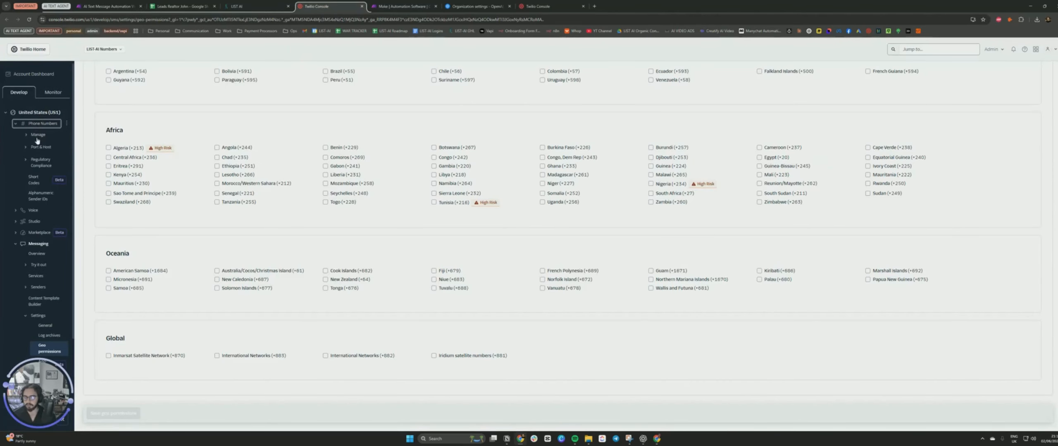
click(38, 137)
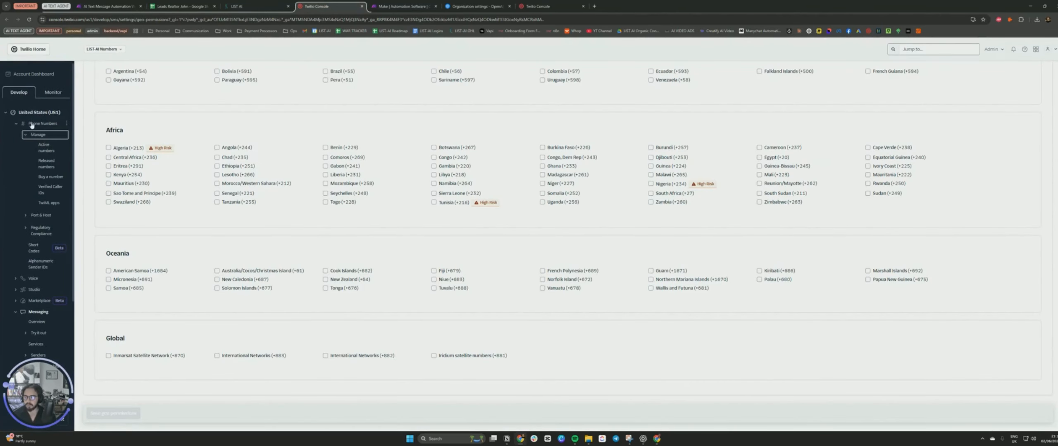
click(41, 179)
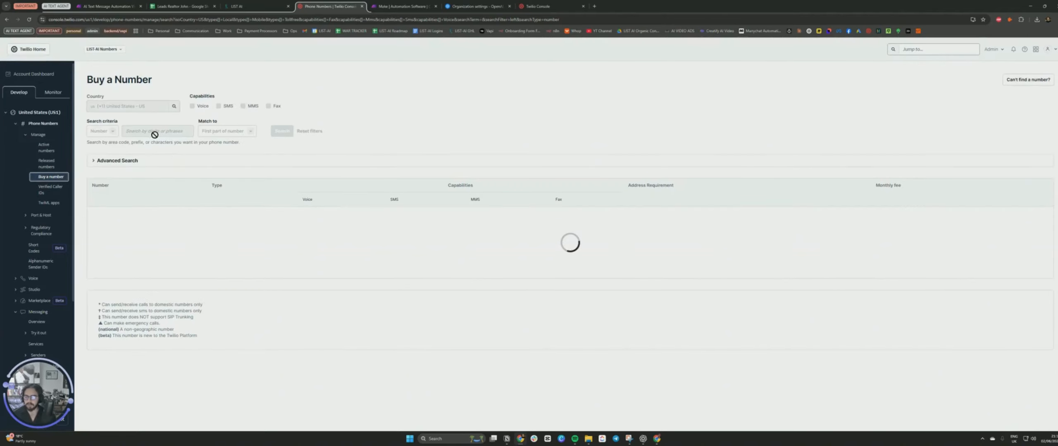
scroll(177, 316, down, 2)
scroll(177, 316, up, 3)
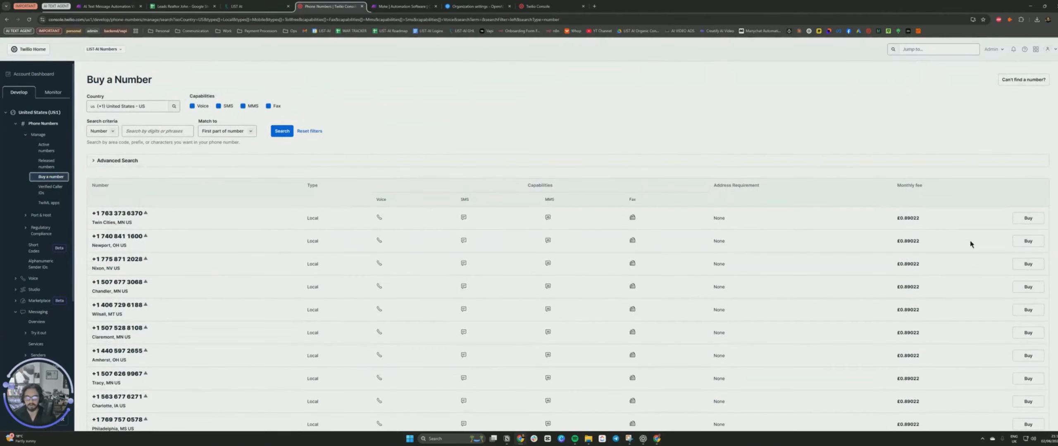
click(109, 6)
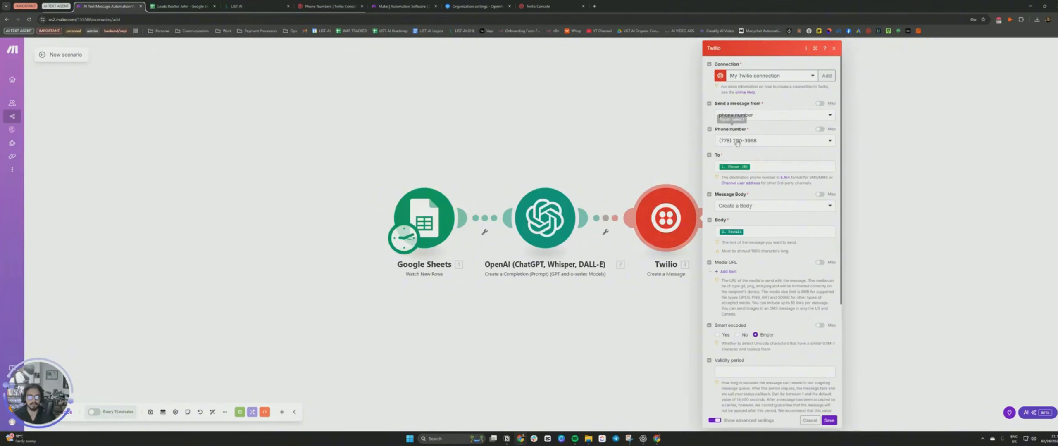
click(747, 143)
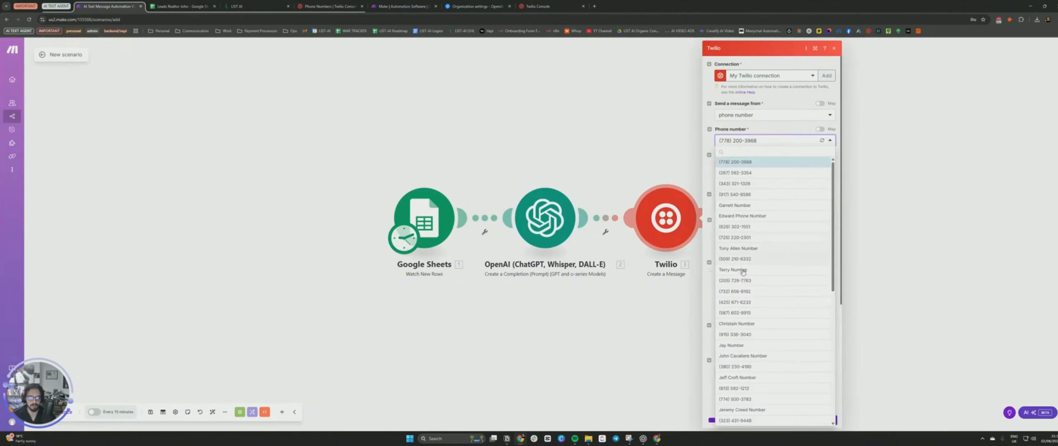
click(740, 281)
click(777, 166)
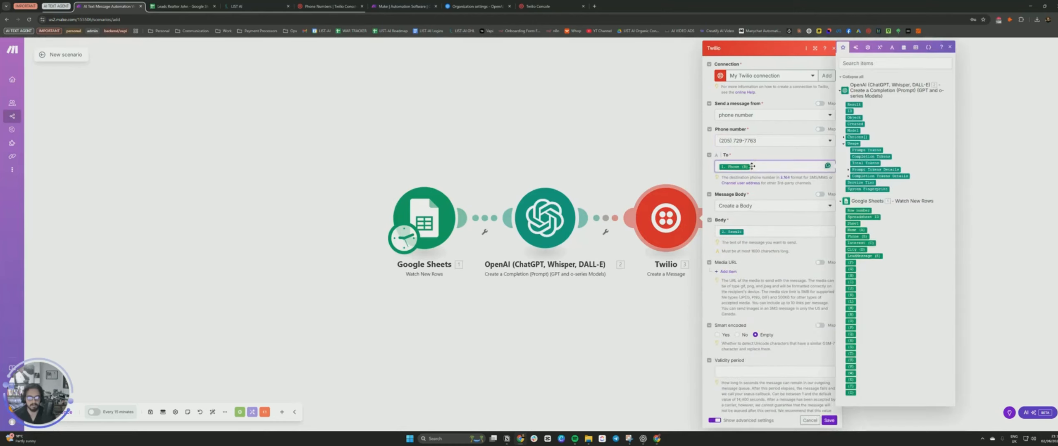
drag(856, 237, 744, 166)
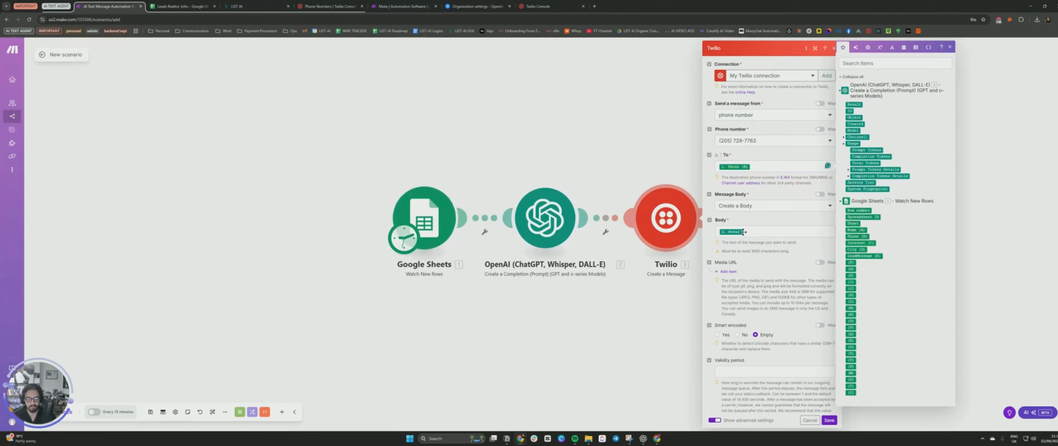
click(950, 48)
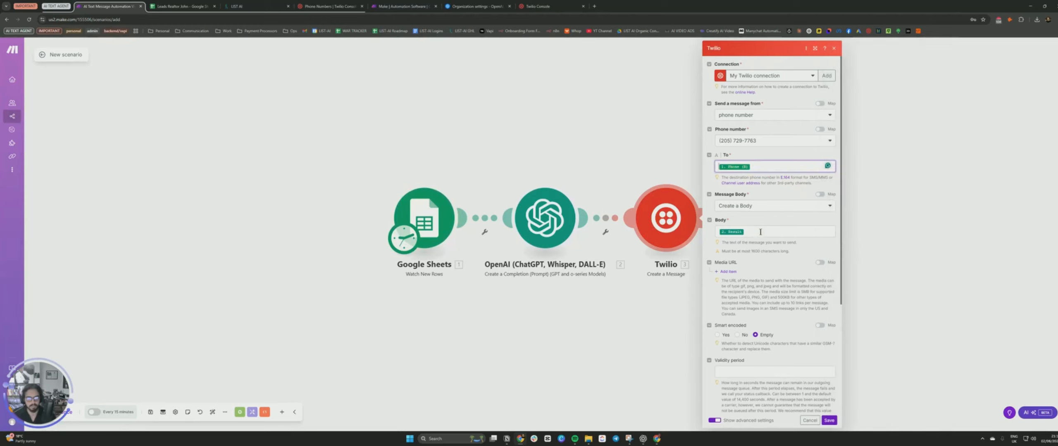
Map the OpenAI Result into the message Body and close the Twilio module.
click(760, 232)
drag(856, 112, 747, 232)
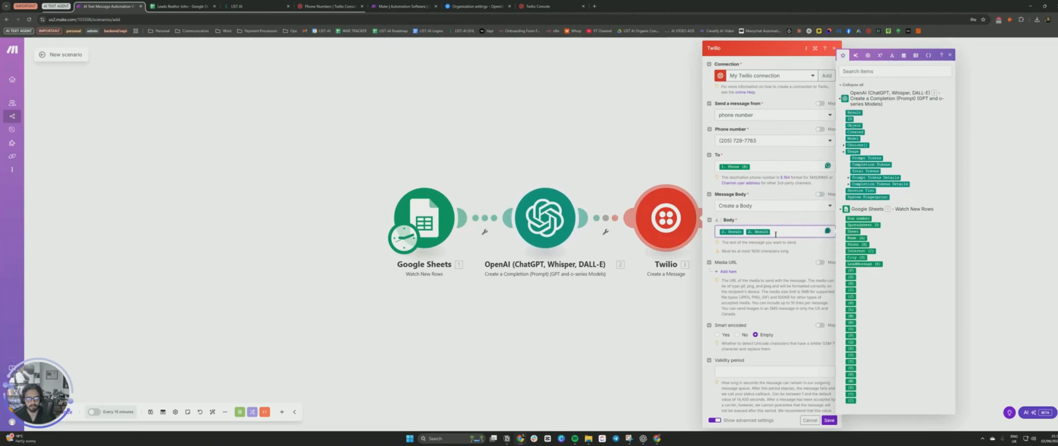
key(Escape)
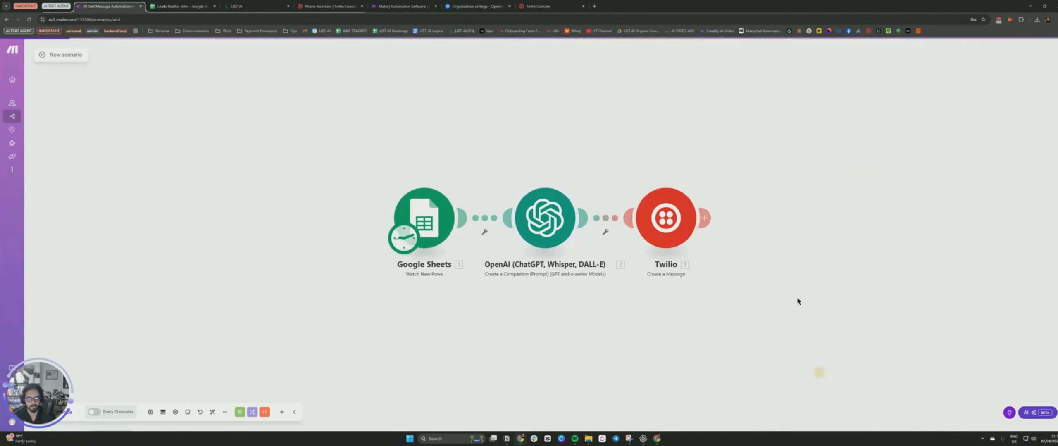
Check the texted leads' conversations in the messaging inbox.
drag(35, 400, 71, 339)
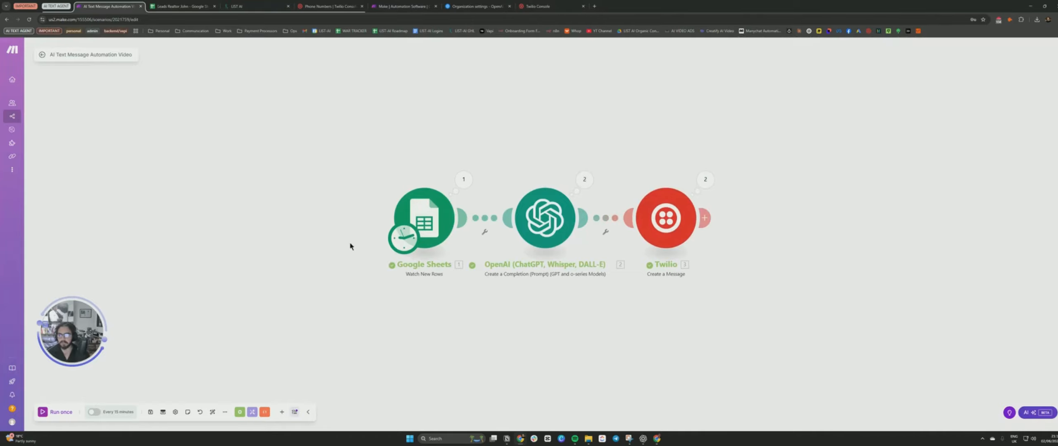
click(259, 7)
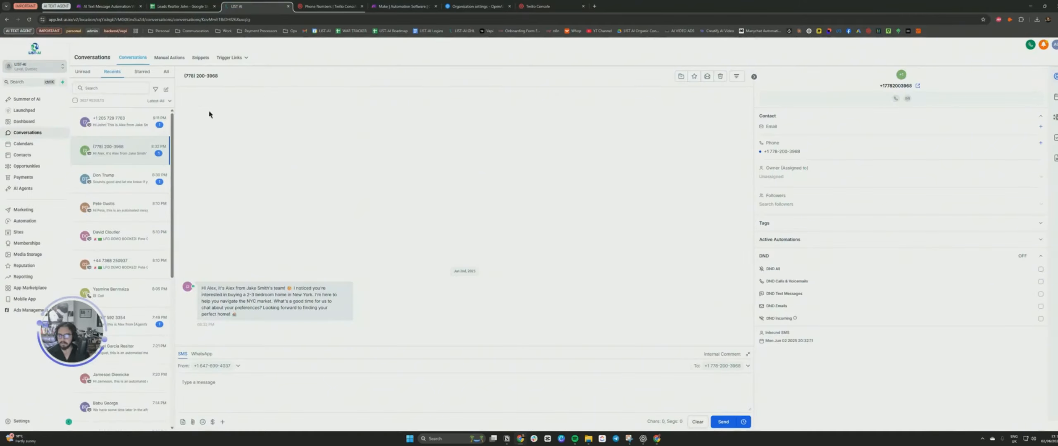
click(136, 126)
drag(203, 287, 295, 319)
click(268, 309)
click(198, 281)
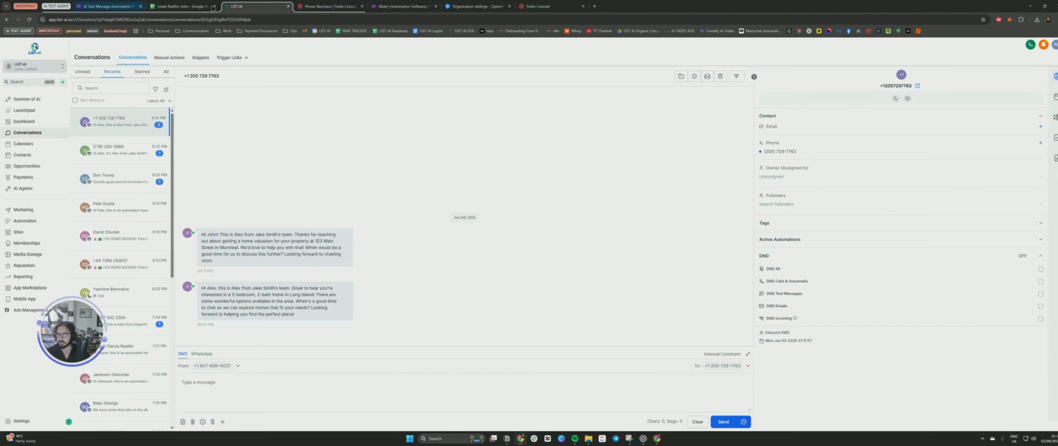
Review the lead rows in the Leads Realtor John sheet and return to the inbox.
click(182, 6)
click(165, 160)
click(256, 6)
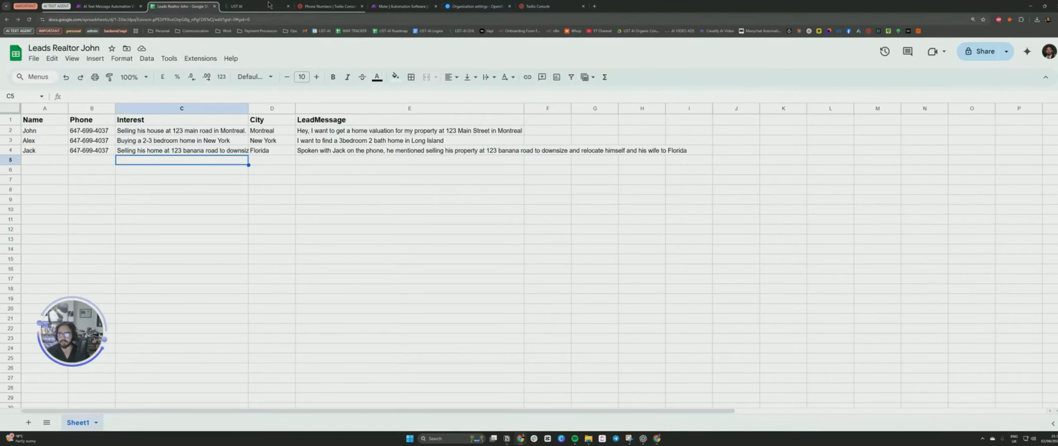